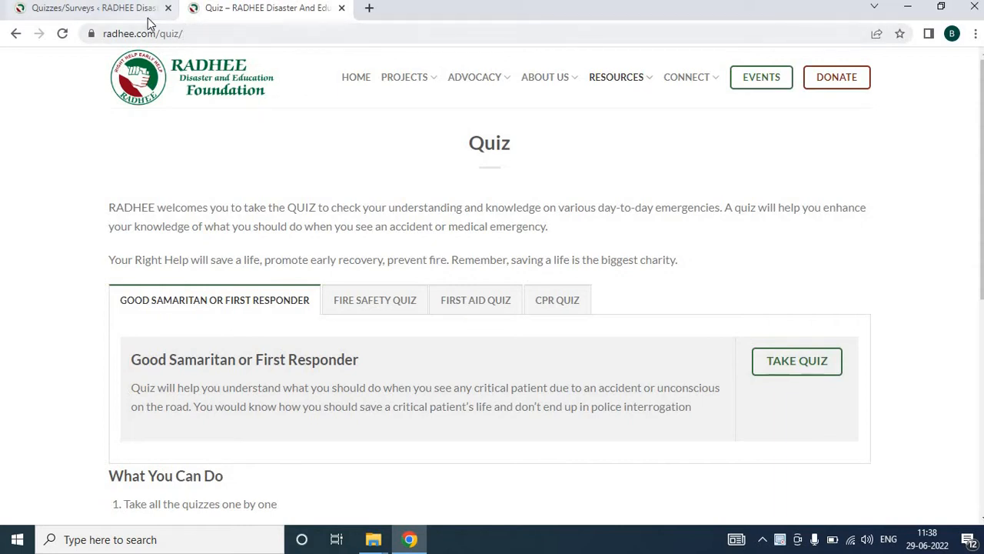
Open the radhe.baljeetmatta.com site from the address bar
{"action": "left_click", "coordinate": [221, 43]}
{"action": "type", "text": "ba"}
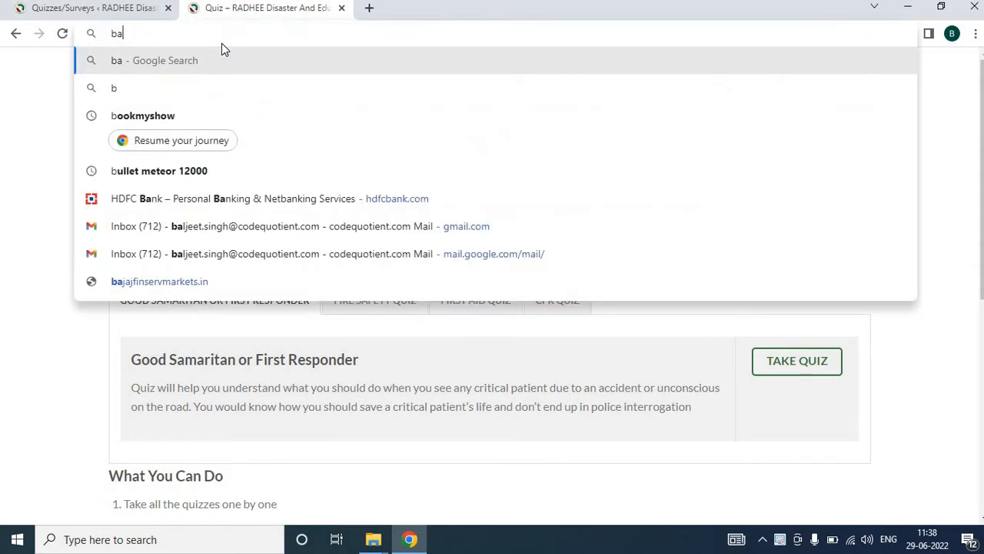
{"action": "key", "text": "Escape"}
{"action": "type", "text": "ra"}
{"action": "key", "text": "Return"}
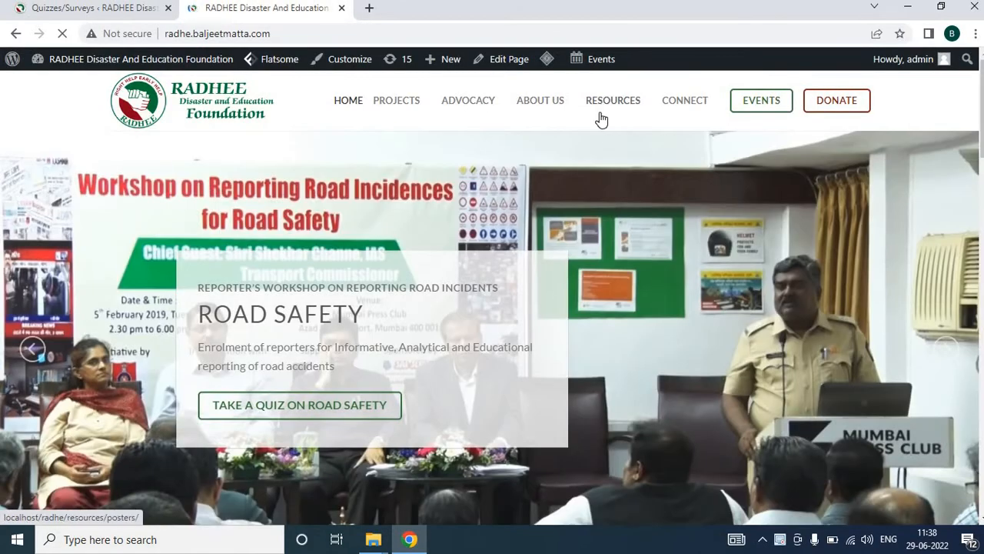
Open the Quiz page from the site menu and scroll through its quiz tabs
{"action": "mouse_move", "coordinate": [607, 108]}
{"action": "left_click", "coordinate": [635, 238]}
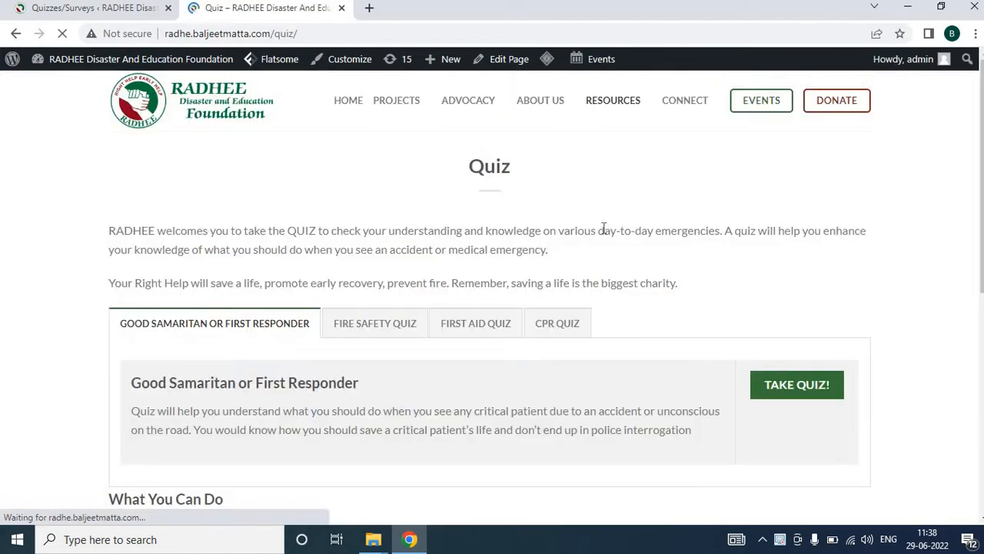
{"action": "scroll", "coordinate": [506, 266], "scroll_direction": "down", "scroll_amount": 2}
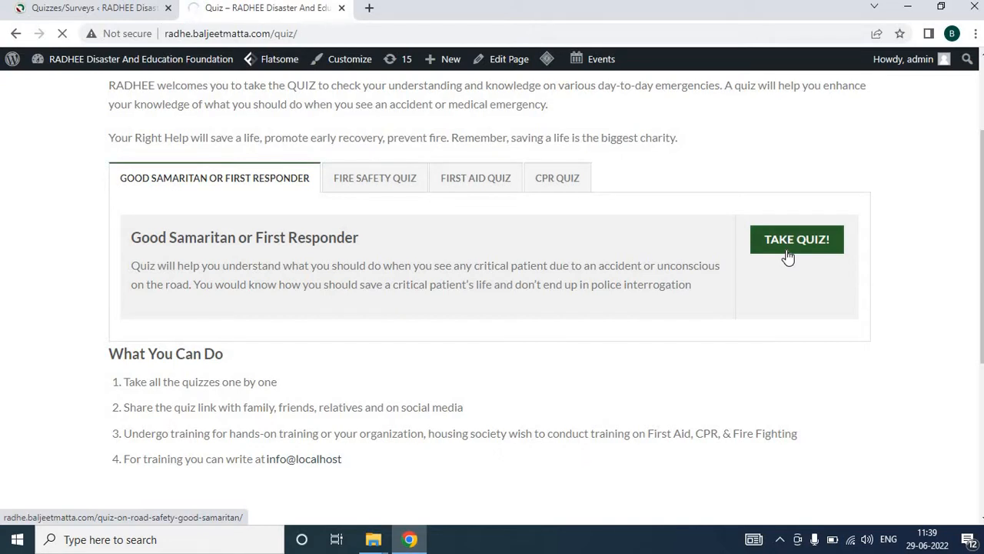
{"action": "left_click", "coordinate": [851, 541]}
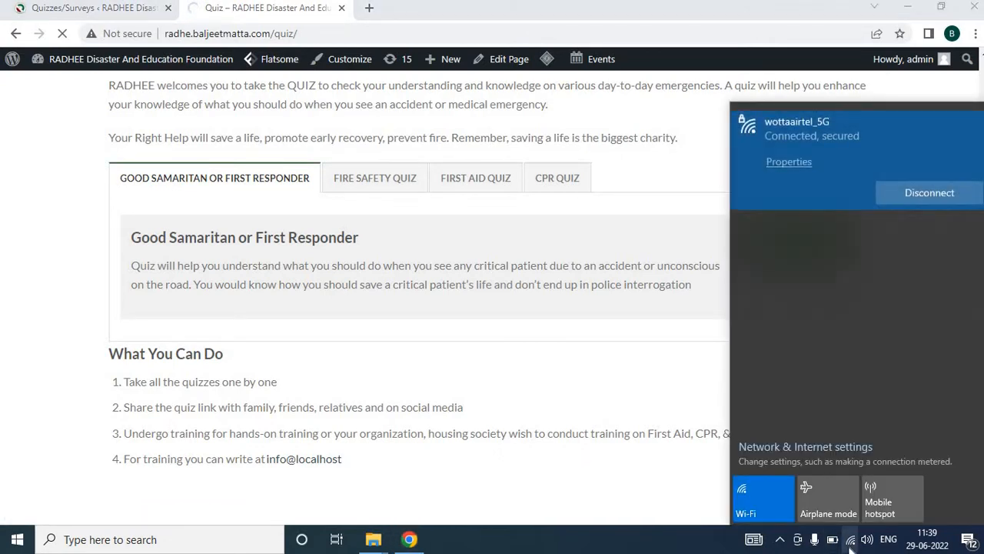
{"action": "left_click", "coordinate": [851, 541]}
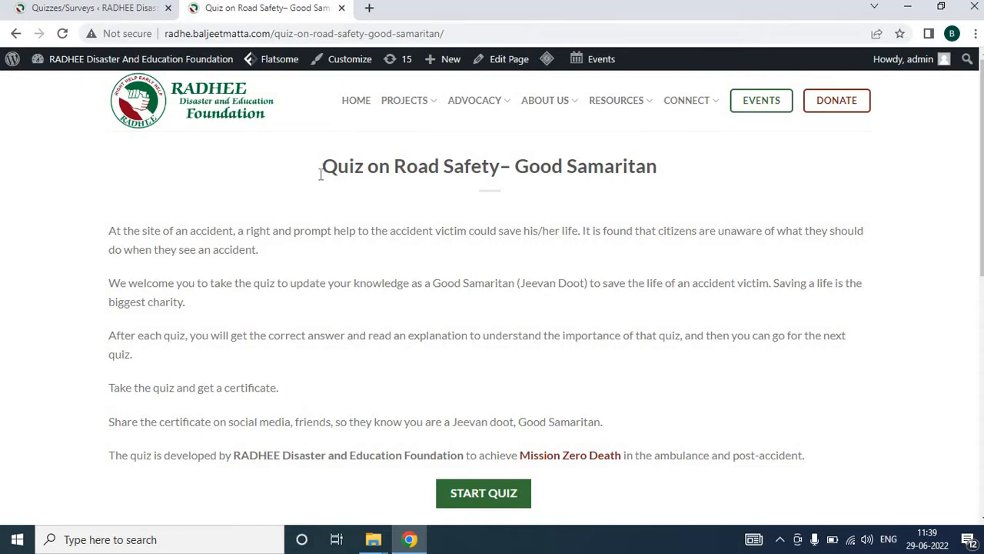
Review the Quiz on Road Safety– Good Samaritan page text and its supporters section
{"action": "left_click_drag", "start_coordinate": [108, 230], "coordinate": [816, 435]}
{"action": "scroll", "coordinate": [498, 321], "scroll_direction": "down", "scroll_amount": 4}
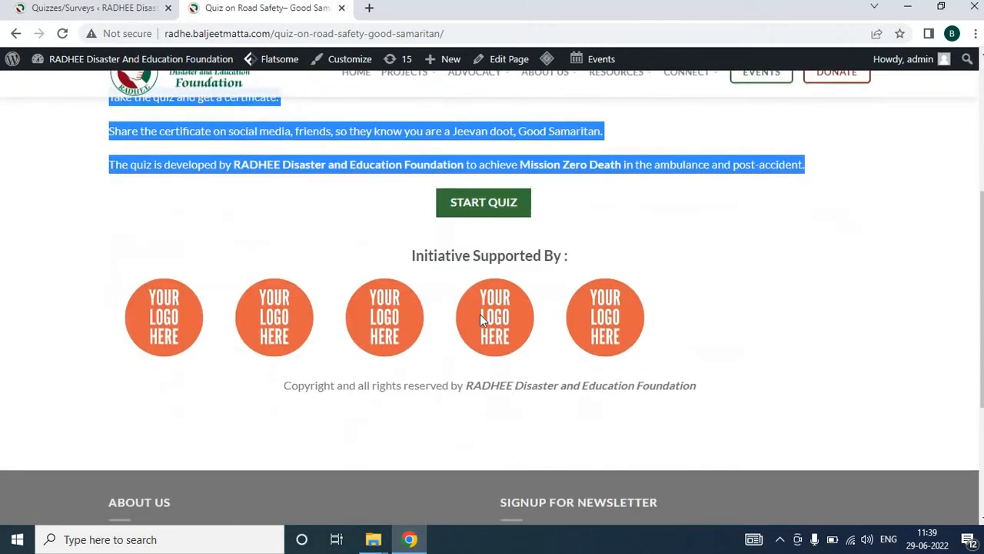
{"action": "left_click_drag", "start_coordinate": [413, 255], "coordinate": [578, 266]}
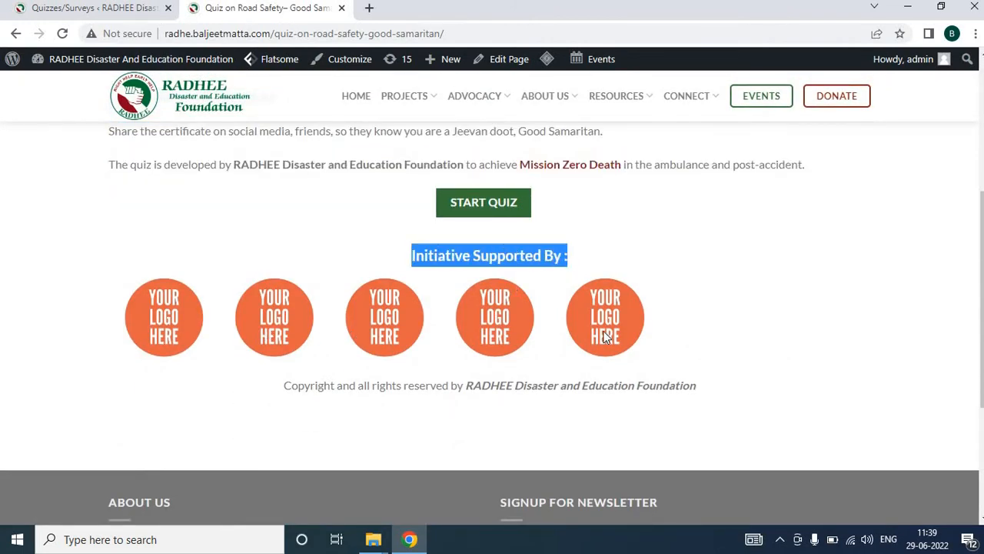
{"action": "scroll", "coordinate": [679, 333], "scroll_direction": "up", "scroll_amount": 2}
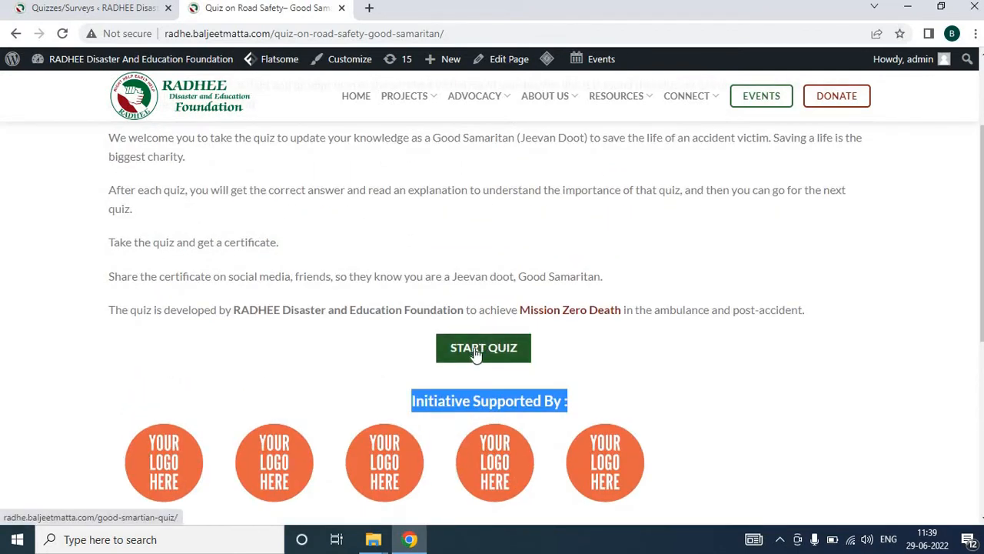
Start the quiz and switch back and forth between the intro page and the quiz form
{"action": "left_click", "coordinate": [476, 354]}
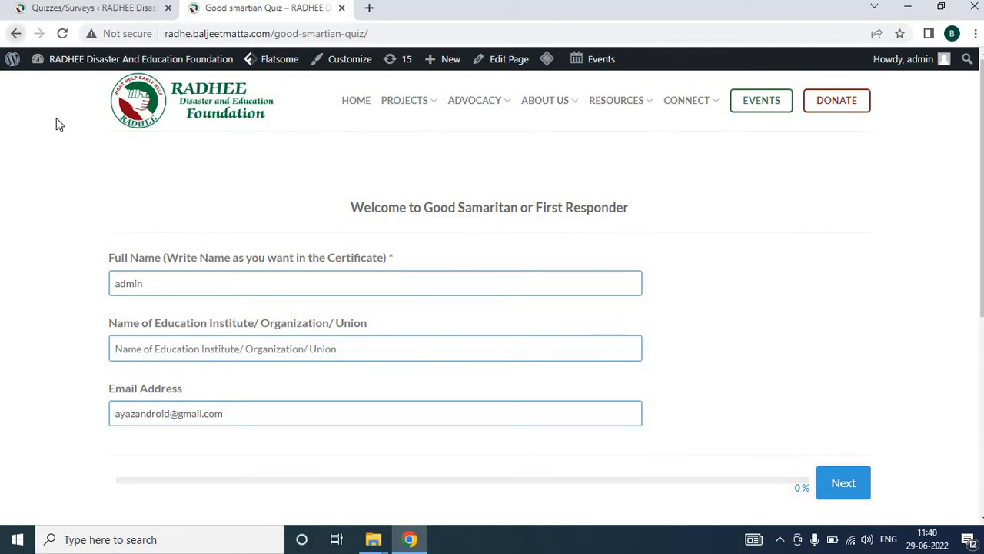
{"action": "left_click", "coordinate": [15, 33]}
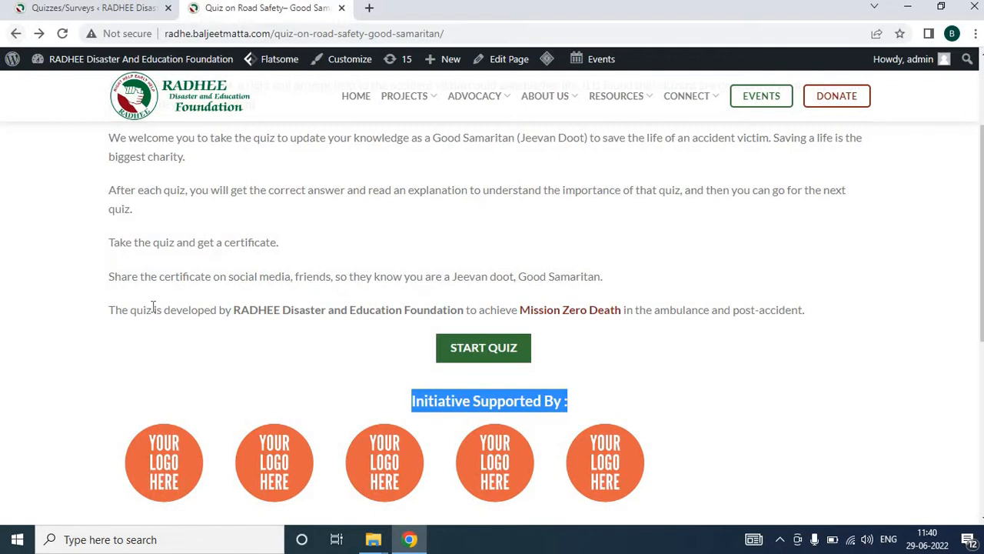
{"action": "left_click", "coordinate": [38, 33]}
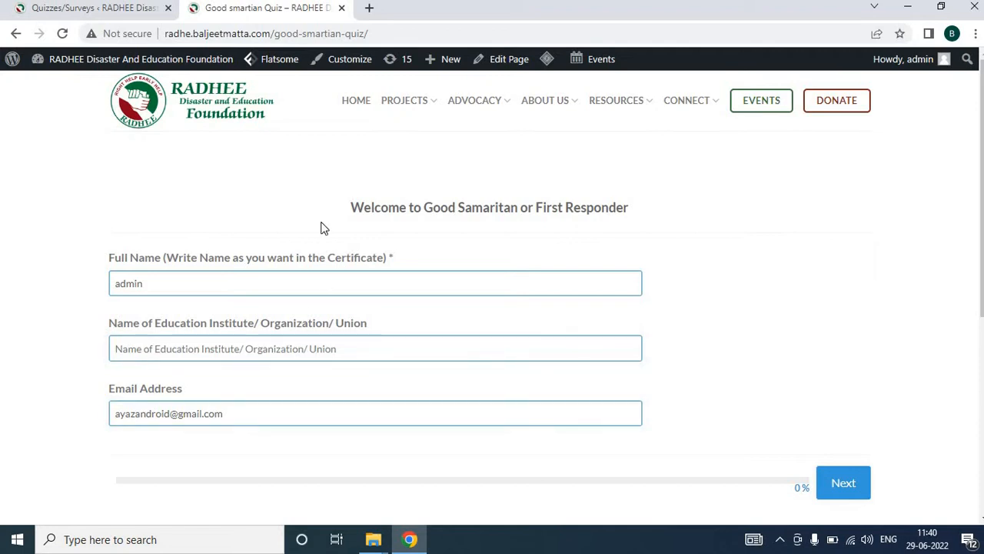
{"action": "left_click", "coordinate": [15, 34]}
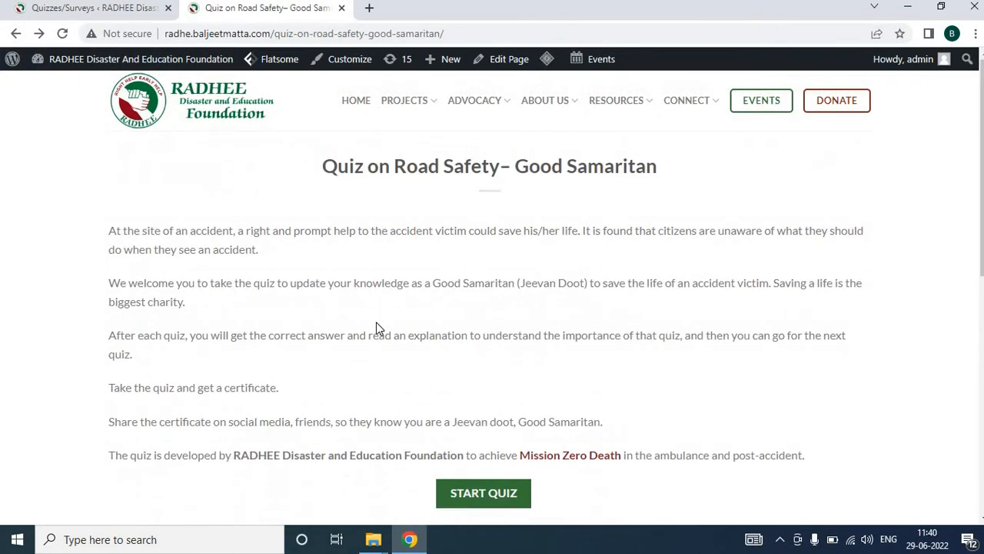
{"action": "left_click", "coordinate": [38, 34]}
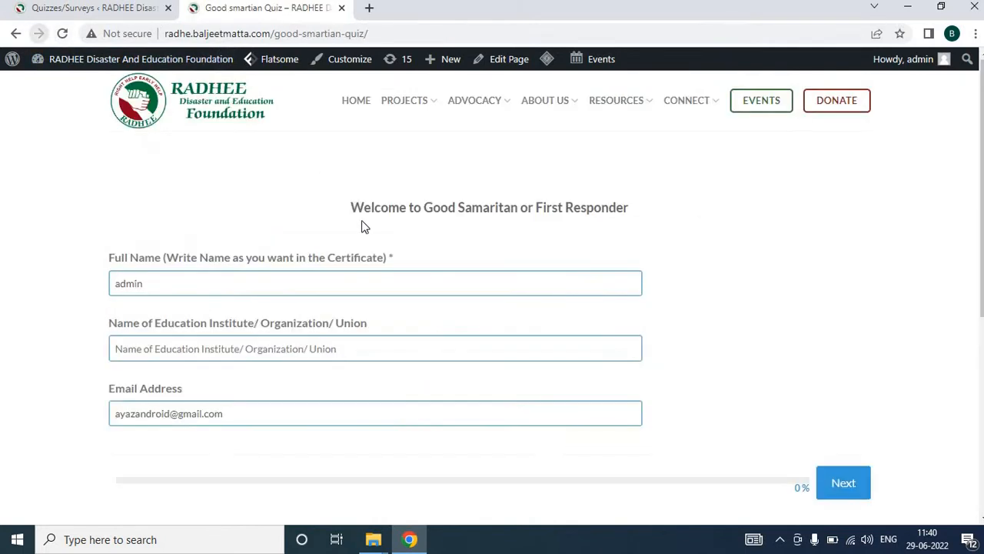
{"action": "left_click_drag", "start_coordinate": [350, 208], "coordinate": [639, 219]}
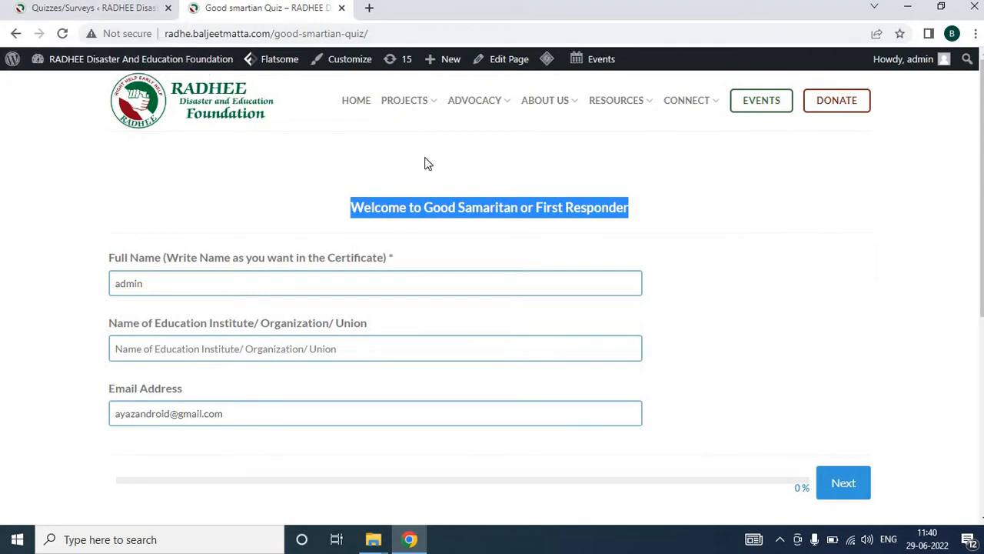
Switch to the admin tab and open the All Pages list
{"action": "left_click", "coordinate": [135, 17]}
{"action": "scroll", "coordinate": [119, 315], "scroll_direction": "down", "scroll_amount": 1}
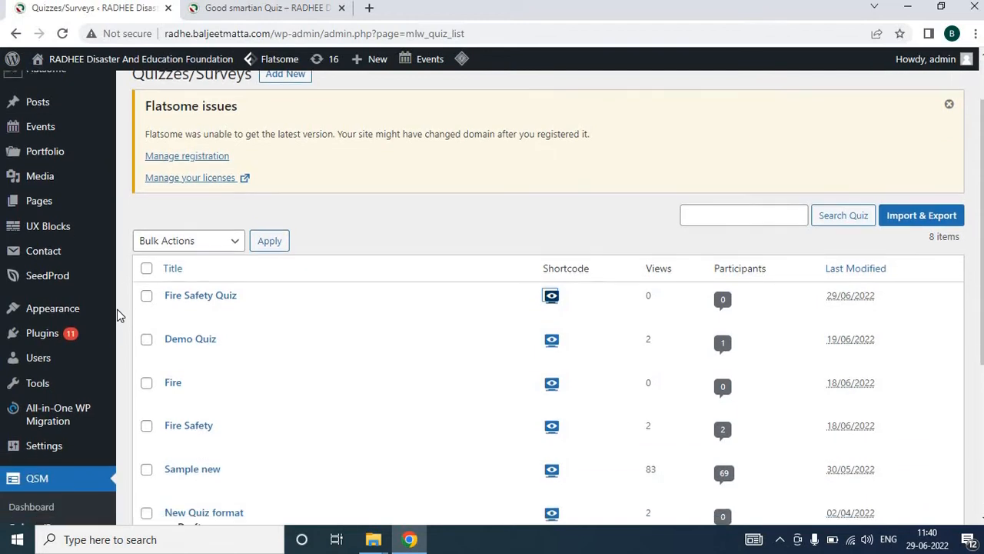
{"action": "scroll", "coordinate": [120, 316], "scroll_direction": "up", "scroll_amount": 1}
{"action": "mouse_move", "coordinate": [26, 278]}
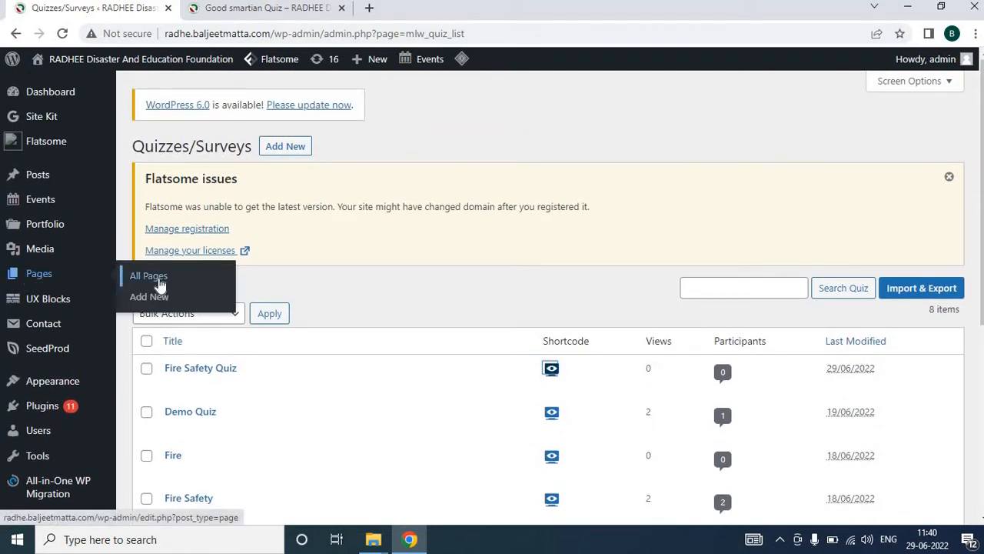
{"action": "left_click", "coordinate": [159, 282]}
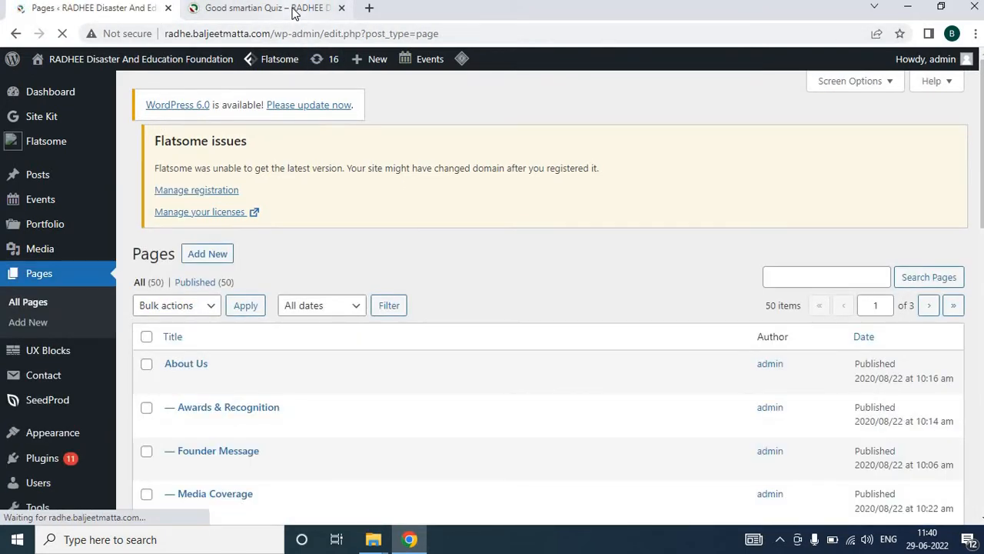
Search the pages list for Good Samaritan
{"action": "left_click", "coordinate": [830, 282]}
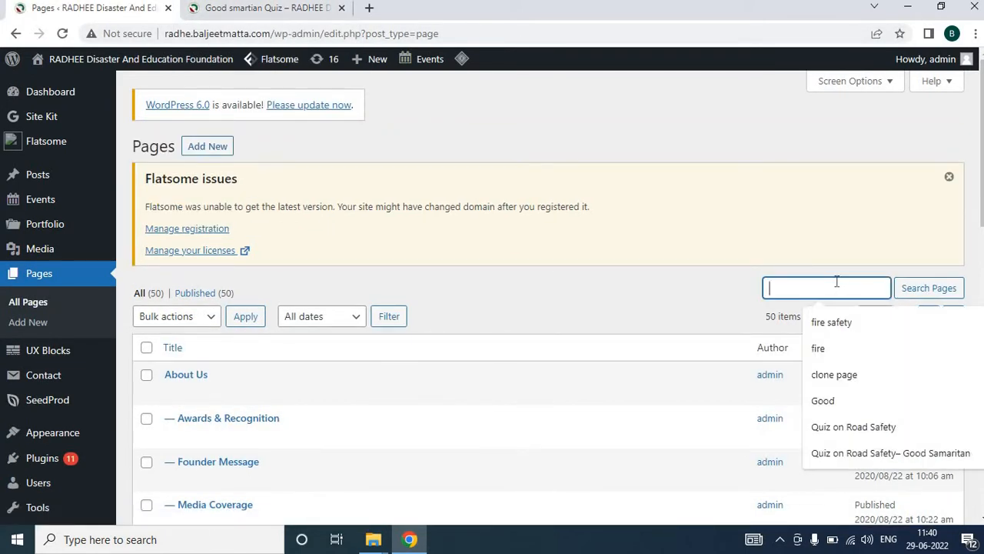
{"action": "type", "text": "Good"}
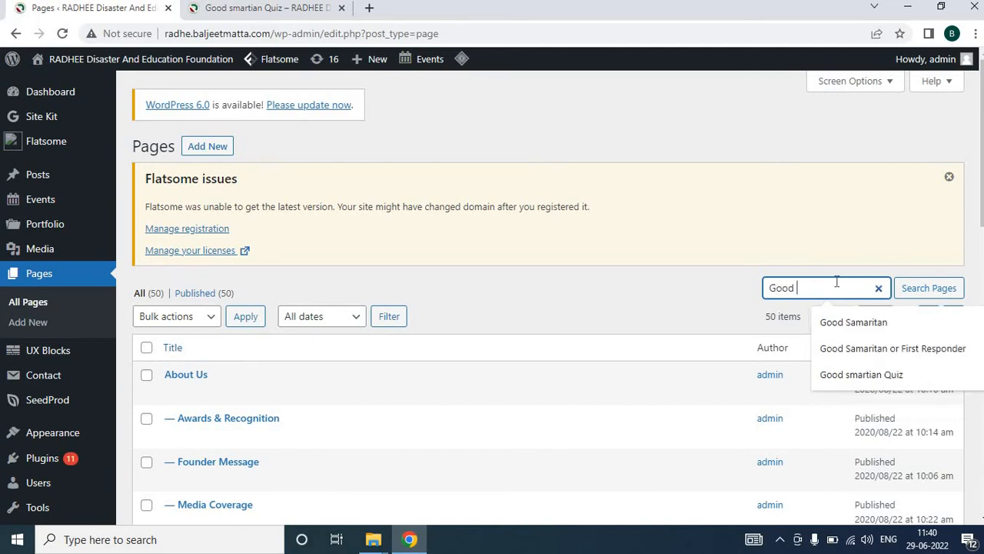
{"action": "key", "text": "Down"}
{"action": "key", "text": "Down"}
{"action": "key", "text": "Up"}
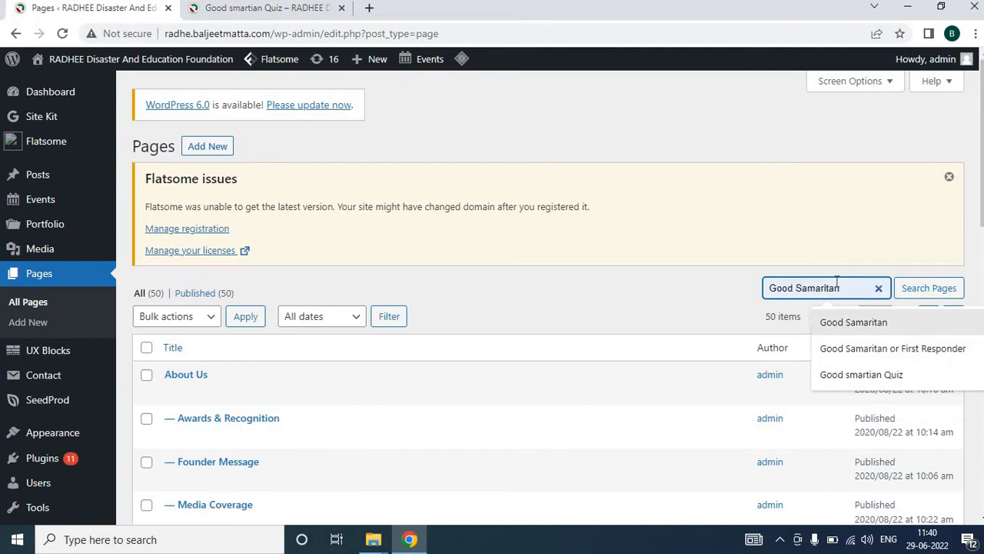
{"action": "key", "text": "Return"}
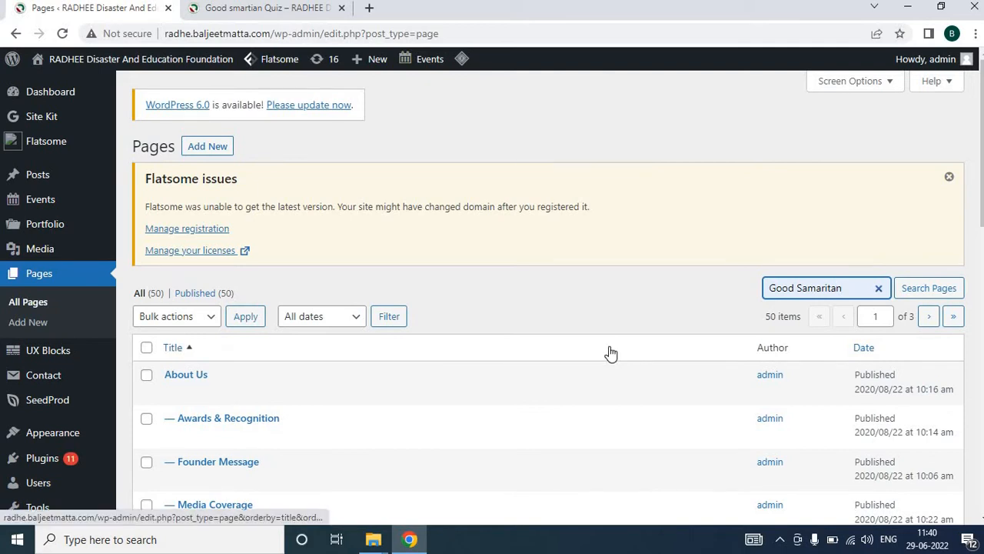
{"action": "scroll", "coordinate": [610, 351], "scroll_direction": "down", "scroll_amount": 2}
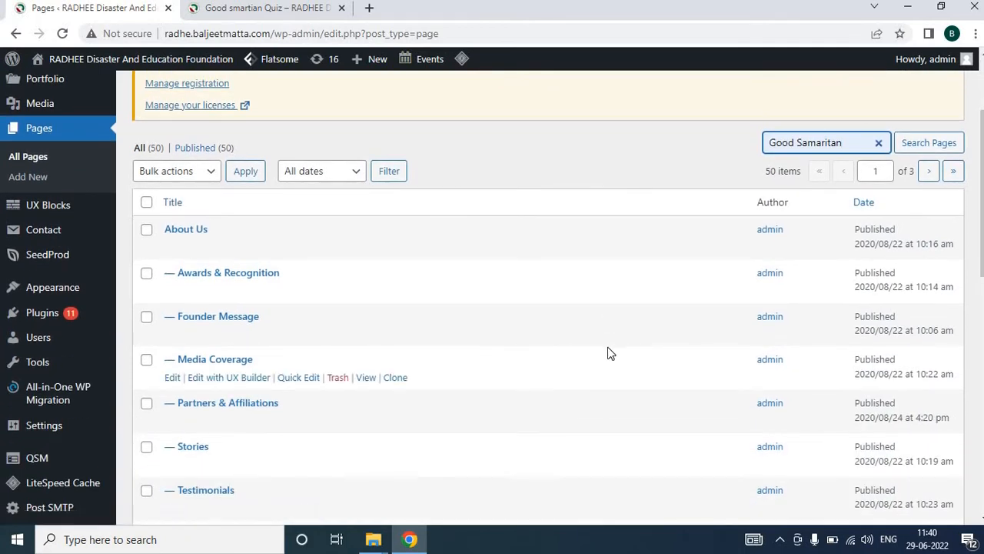
{"action": "scroll", "coordinate": [609, 353], "scroll_direction": "down", "scroll_amount": 2}
{"action": "scroll", "coordinate": [607, 352], "scroll_direction": "down", "scroll_amount": 2}
{"action": "scroll", "coordinate": [621, 341], "scroll_direction": "up", "scroll_amount": 4}
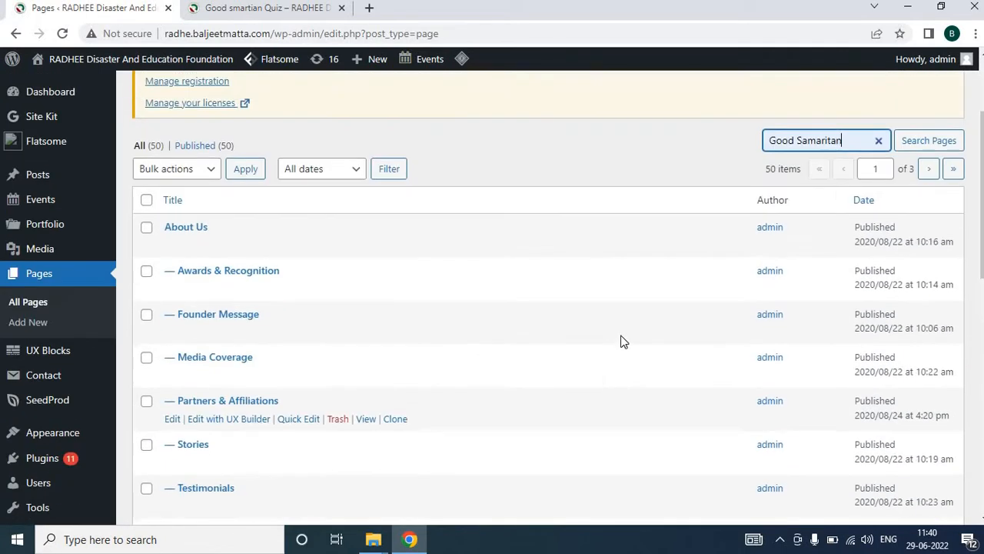
{"action": "left_click", "coordinate": [908, 146]}
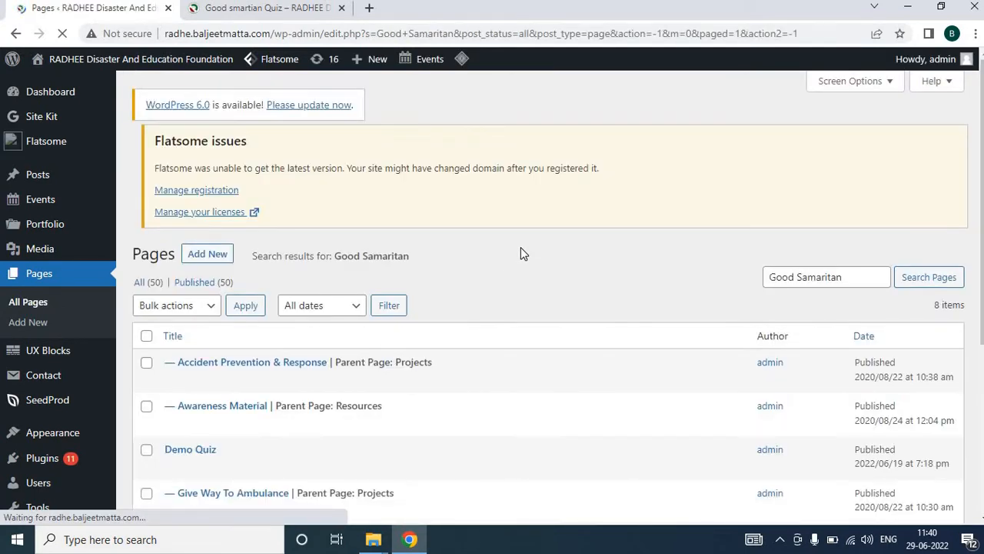
Examine the Good Samaritan search results, comparing them with the quiz page in the other tab
{"action": "scroll", "coordinate": [502, 265], "scroll_direction": "down", "scroll_amount": 3}
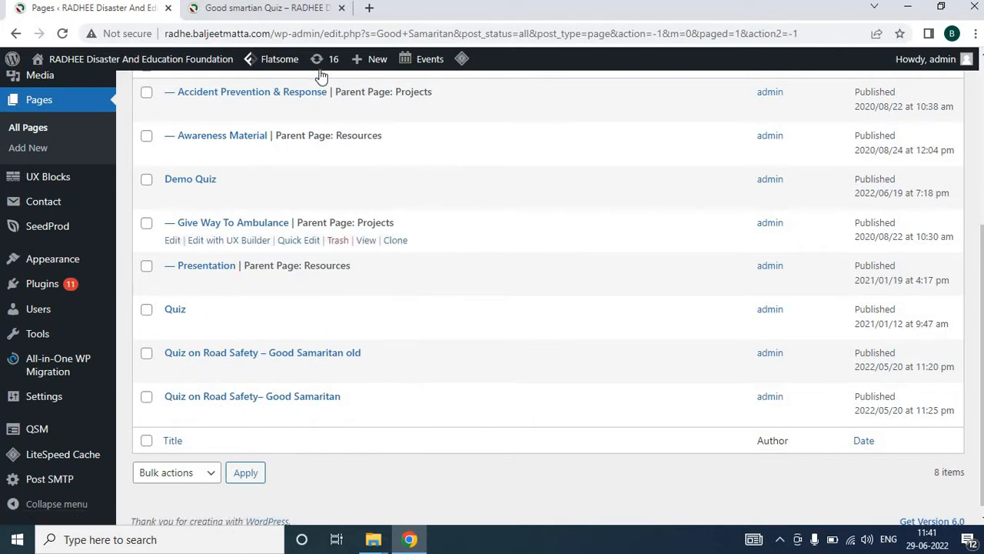
{"action": "left_click", "coordinate": [301, 10]}
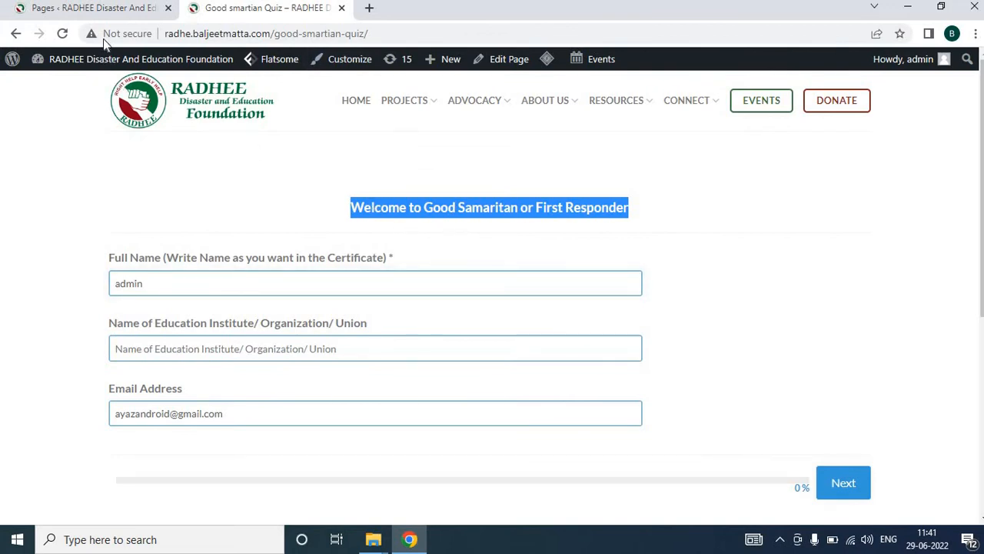
{"action": "left_click", "coordinate": [97, 11]}
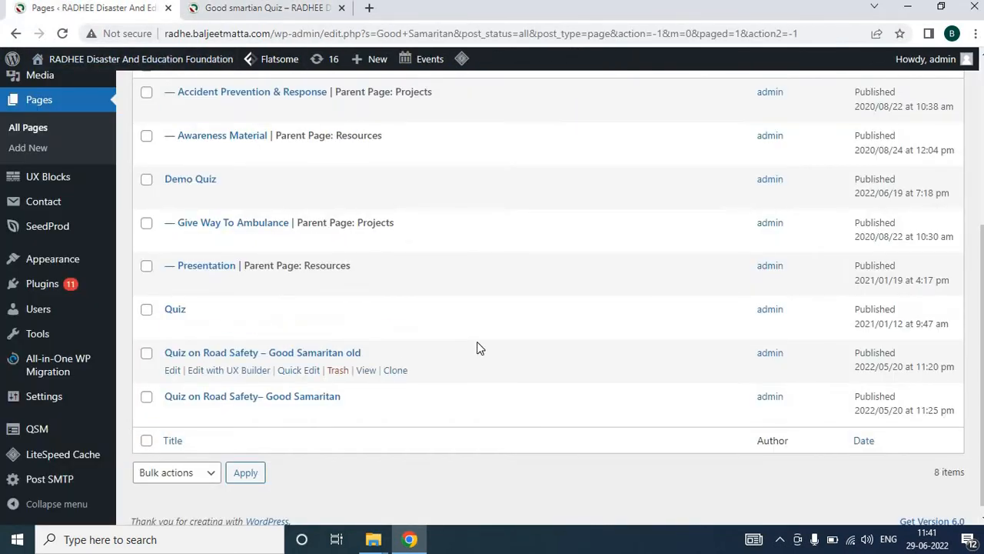
{"action": "scroll", "coordinate": [477, 343], "scroll_direction": "up", "scroll_amount": 4}
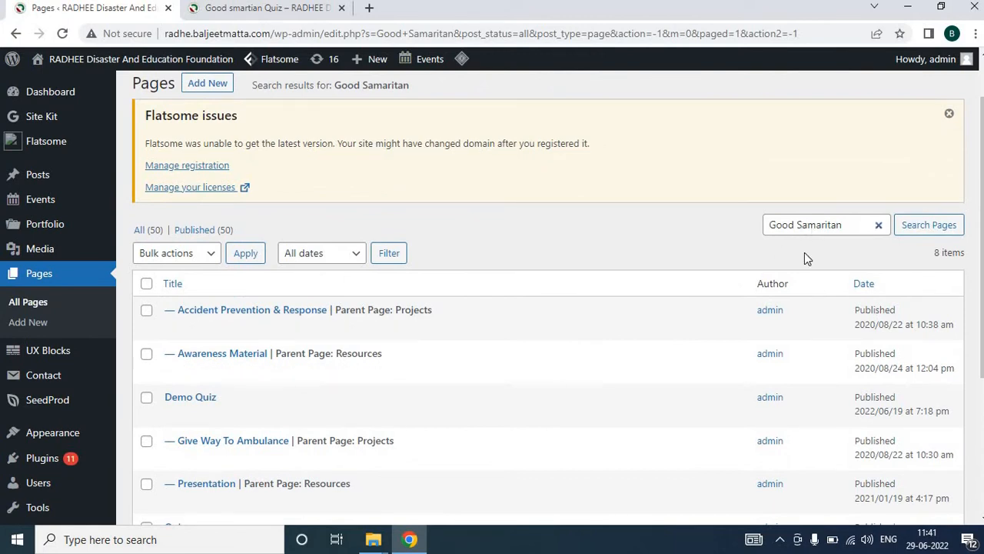
{"action": "scroll", "coordinate": [643, 351], "scroll_direction": "down", "scroll_amount": 1}
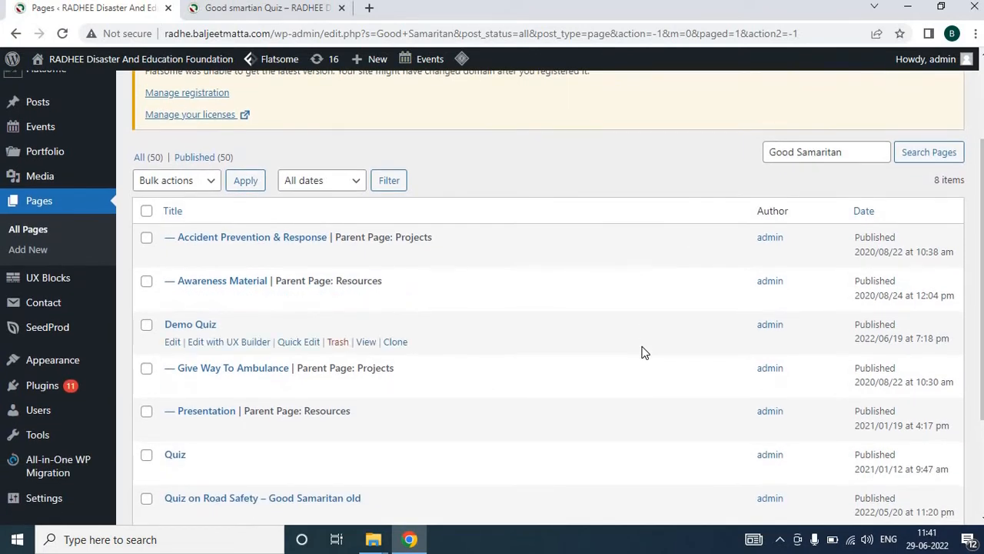
{"action": "scroll", "coordinate": [643, 352], "scroll_direction": "down", "scroll_amount": 1}
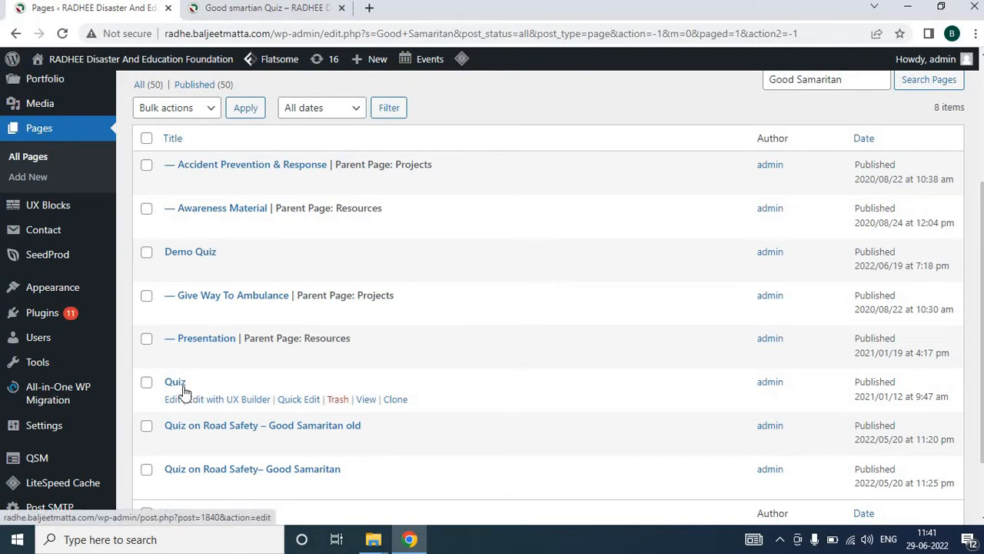
{"action": "left_click", "coordinate": [308, 10]}
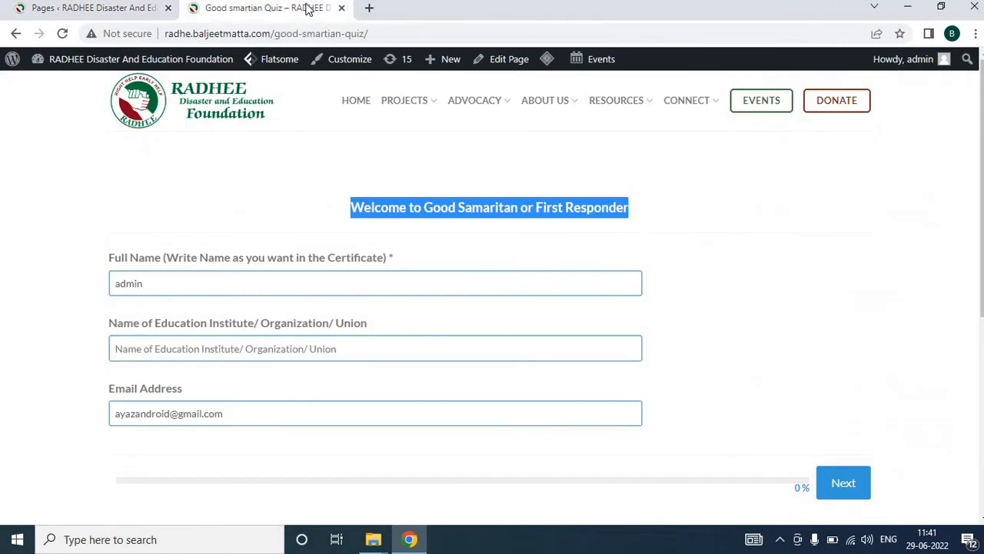
{"action": "left_click", "coordinate": [135, 14]}
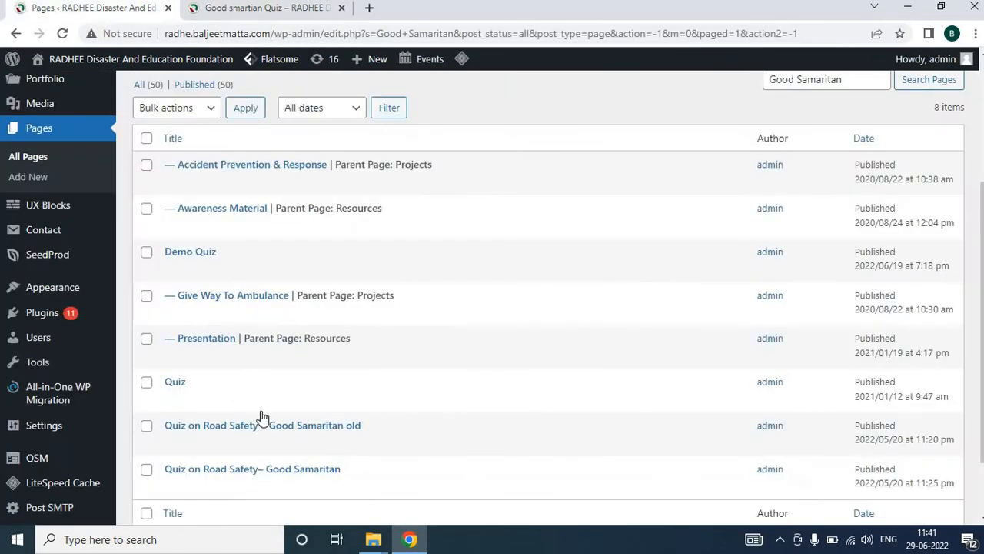
Open the edit pages of "Quiz on Road Safety– Good Samaritan" and "Quiz" in new tabs
{"action": "right_click", "coordinate": [256, 469]}
{"action": "left_click", "coordinate": [323, 361]}
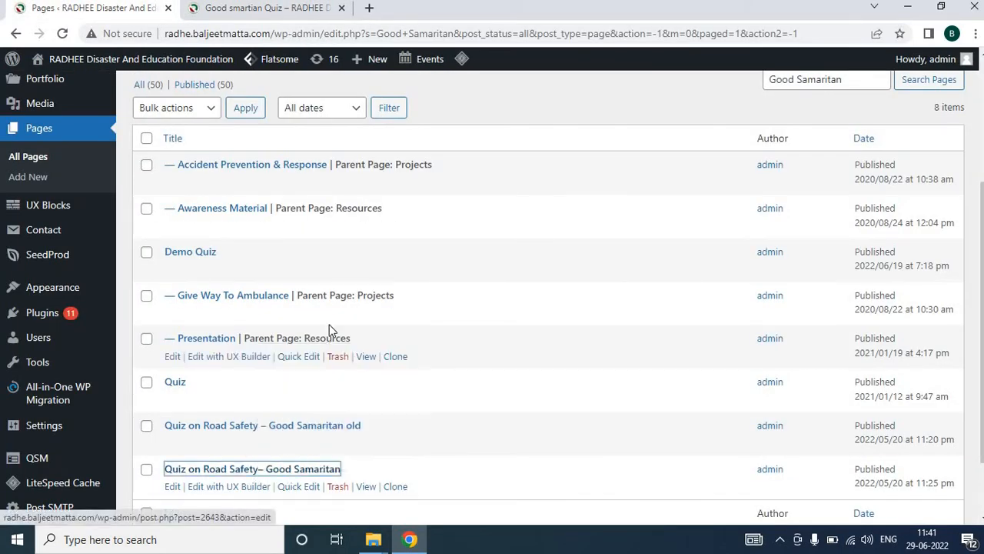
{"action": "right_click", "coordinate": [182, 387]}
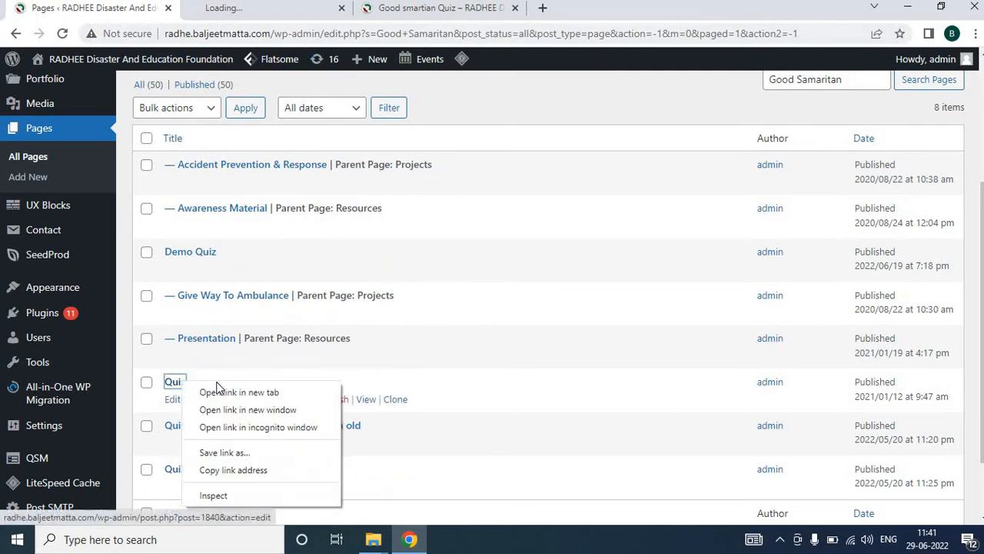
{"action": "left_click", "coordinate": [230, 391]}
Review the contents of both opened page editors, then close the Quiz editor tab
{"action": "left_click", "coordinate": [284, 7]}
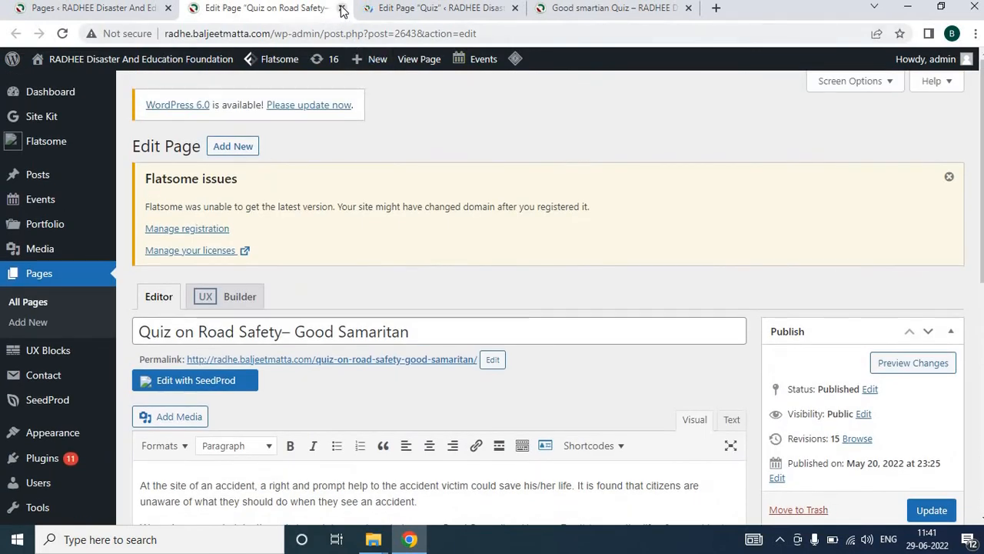
{"action": "left_click", "coordinate": [342, 9]}
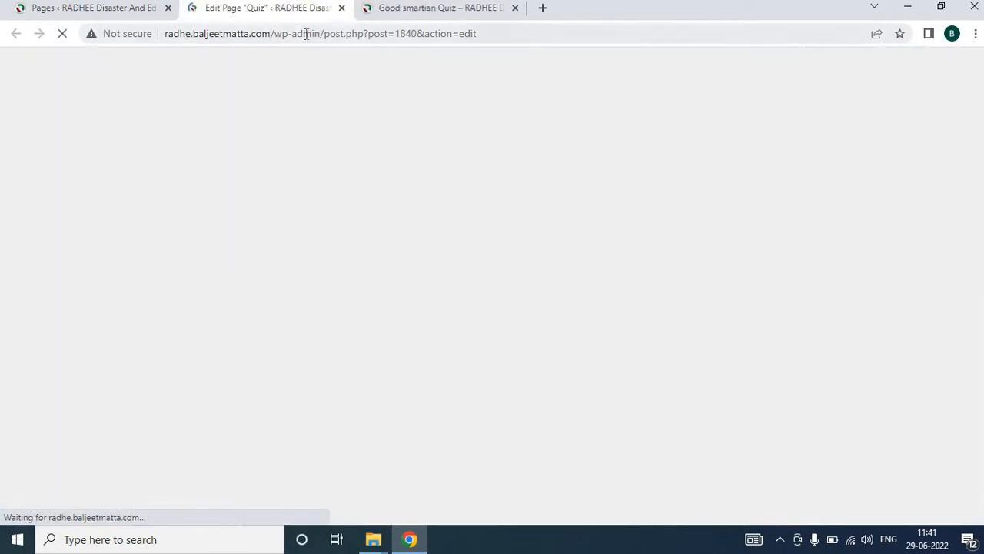
{"action": "scroll", "coordinate": [313, 189], "scroll_direction": "down", "scroll_amount": 2}
{"action": "scroll", "coordinate": [313, 187], "scroll_direction": "down", "scroll_amount": 1}
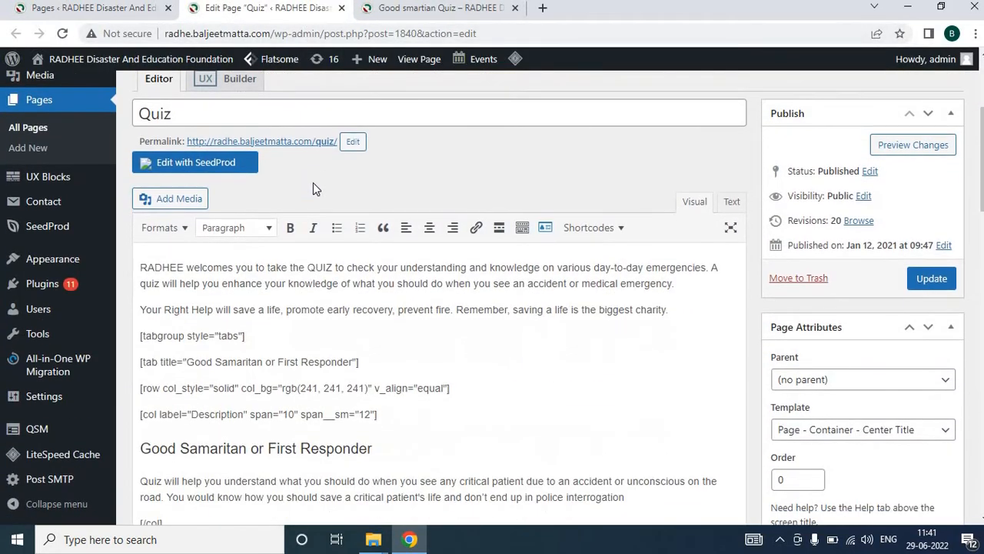
{"action": "scroll", "coordinate": [313, 187], "scroll_direction": "up", "scroll_amount": 3}
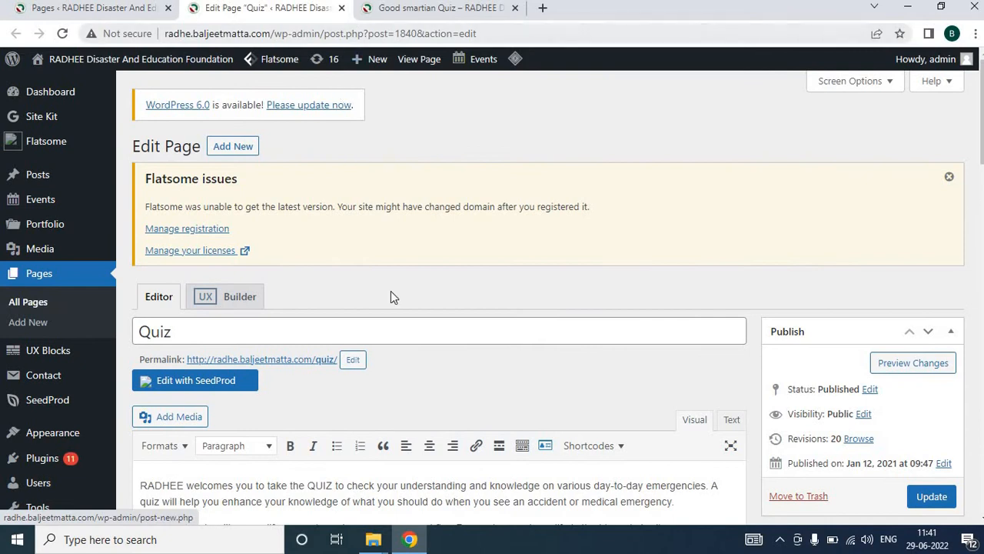
{"action": "scroll", "coordinate": [390, 297], "scroll_direction": "down", "scroll_amount": 1}
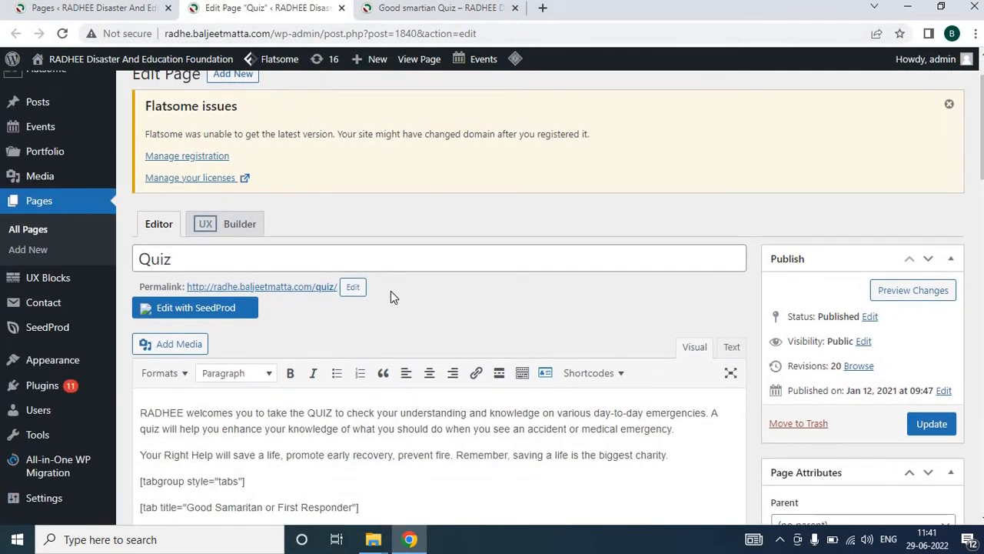
{"action": "scroll", "coordinate": [391, 291], "scroll_direction": "up", "scroll_amount": 1}
{"action": "left_click", "coordinate": [342, 8]}
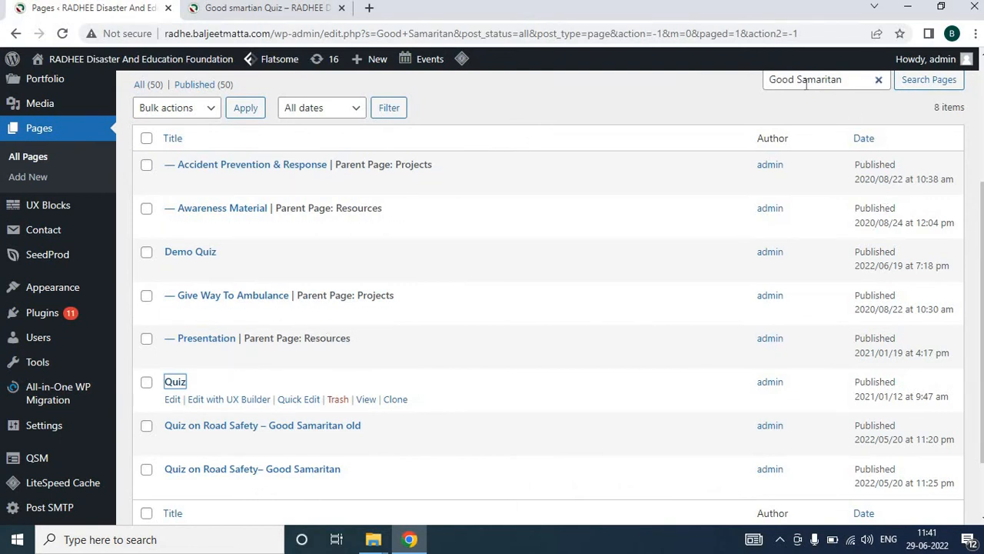
Search the pages list for Good Smartian
{"action": "left_click", "coordinate": [286, 15]}
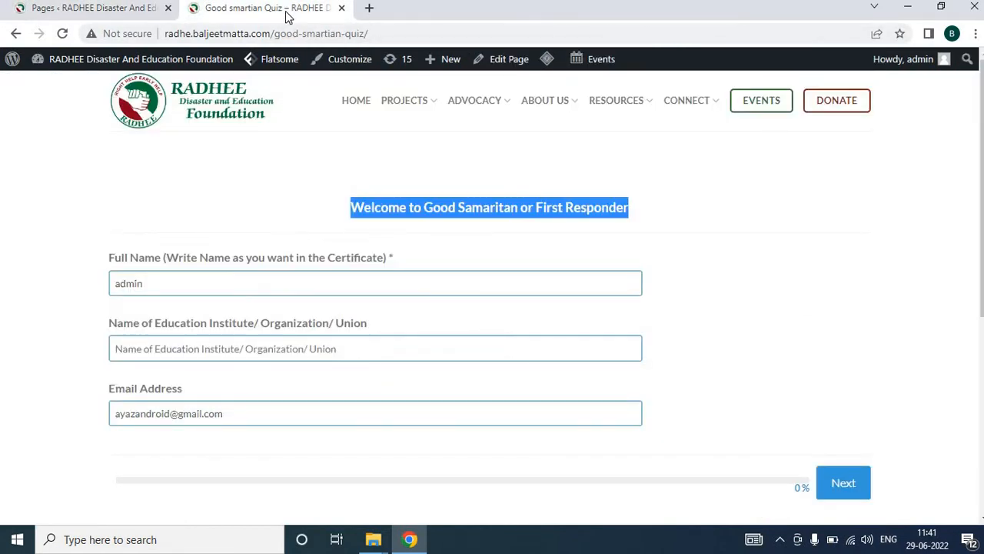
{"action": "left_click", "coordinate": [146, 9]}
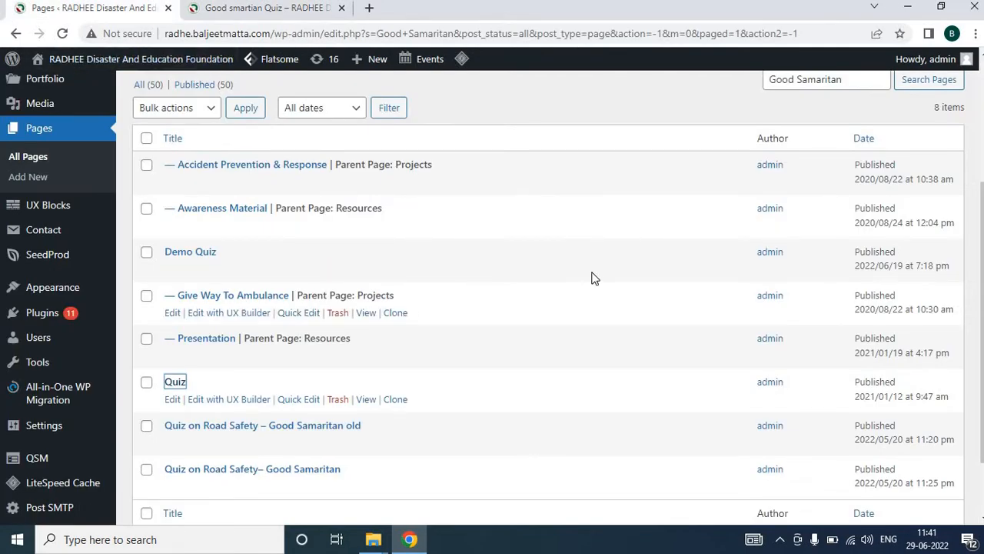
{"action": "scroll", "coordinate": [593, 277], "scroll_direction": "up", "scroll_amount": 1}
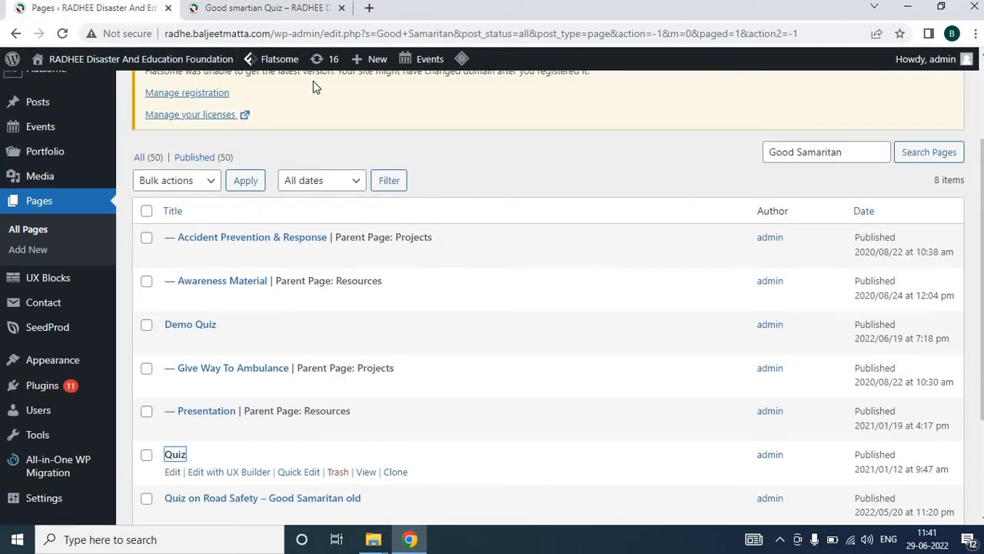
{"action": "left_click", "coordinate": [810, 153]}
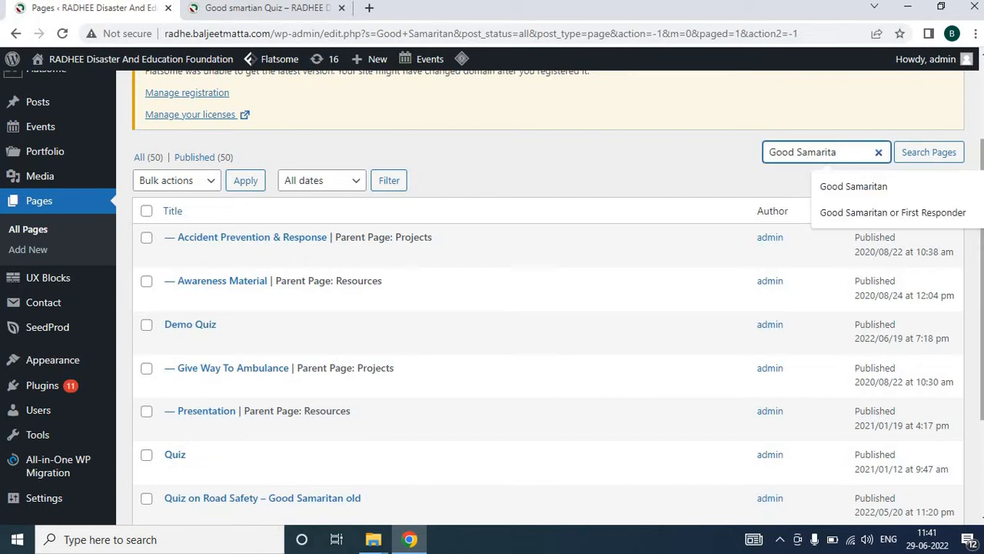
{"action": "key", "text": "BackSpace"}
{"action": "type", "text": "m"}
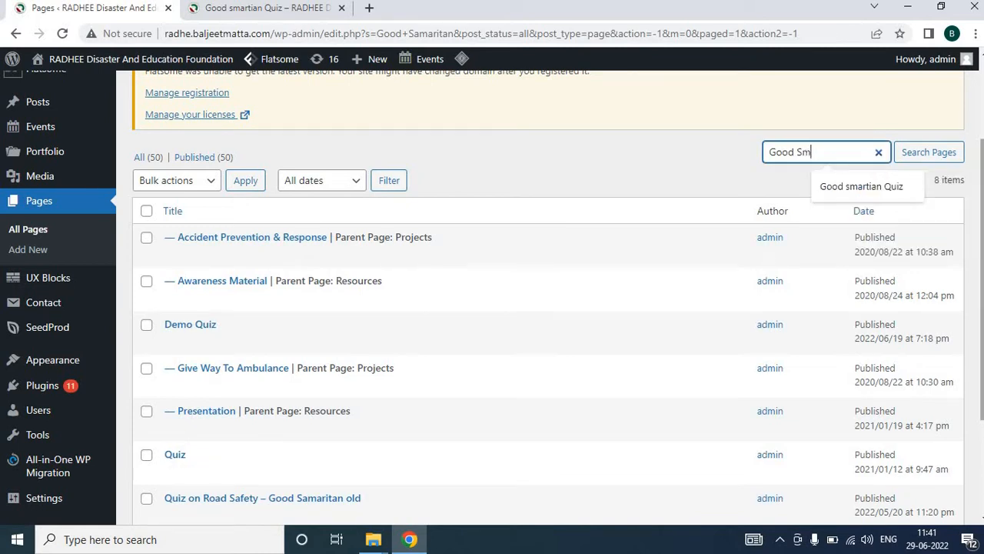
{"action": "type", "text": "artian"}
{"action": "key", "text": "Return"}
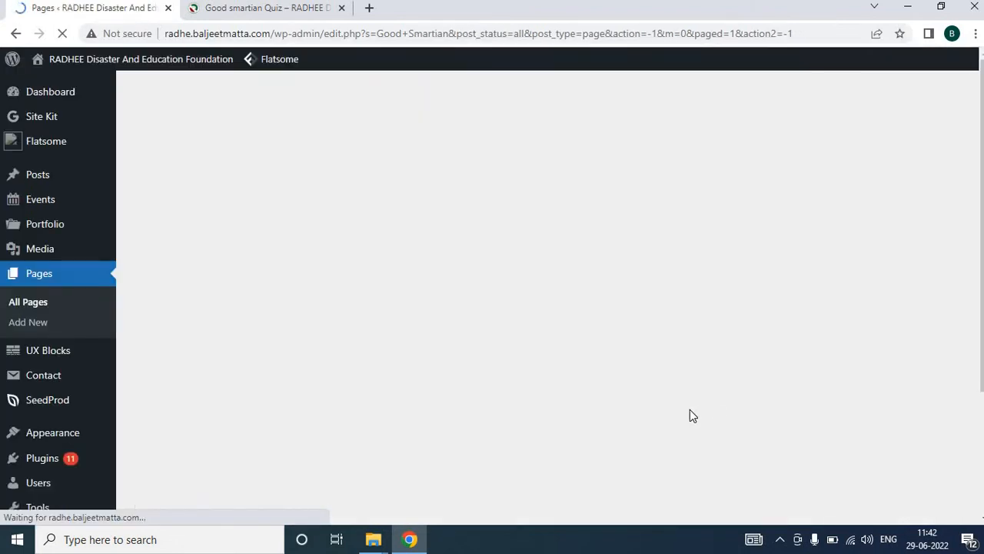
Clone the "Good smartian Quiz" page
{"action": "left_click", "coordinate": [267, 10]}
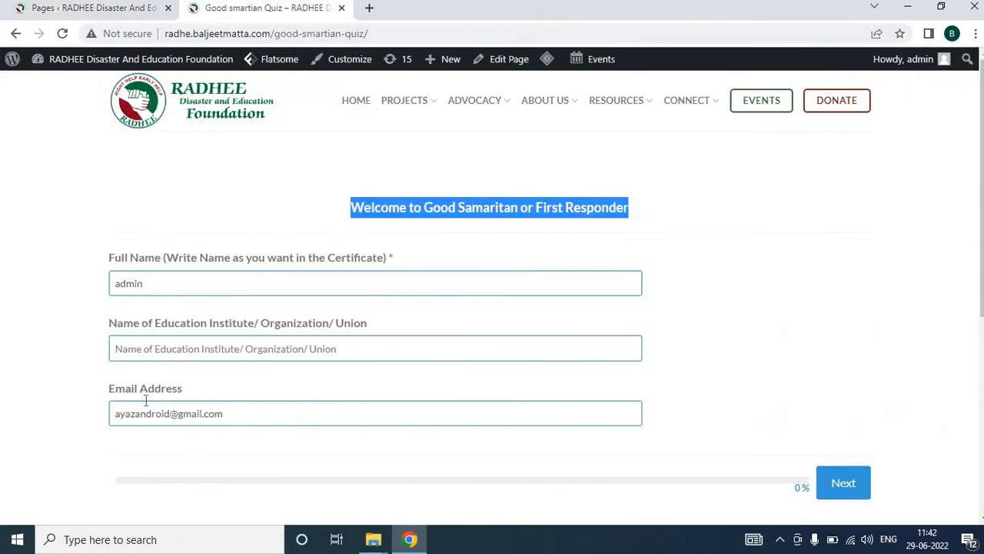
{"action": "left_click", "coordinate": [74, 10]}
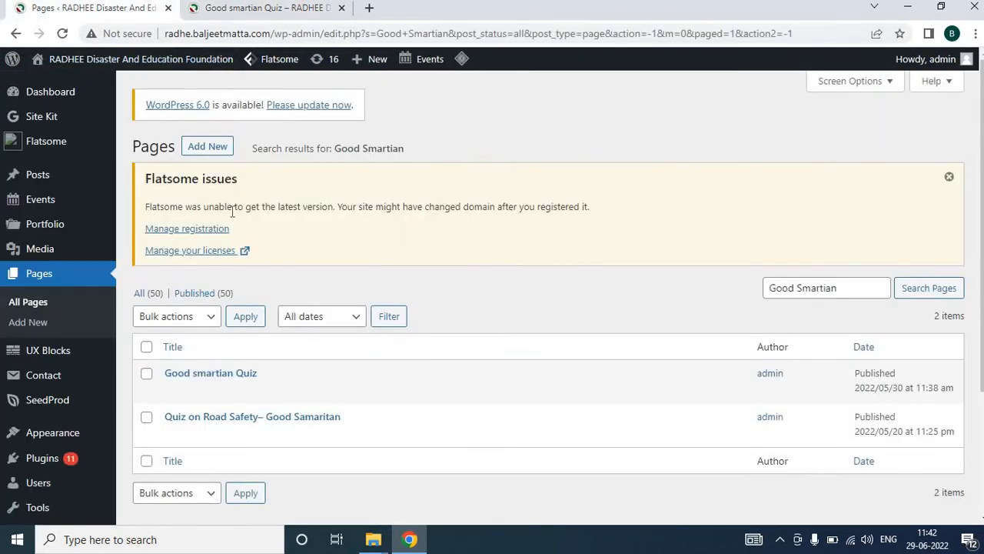
{"action": "scroll", "coordinate": [217, 231], "scroll_direction": "down", "scroll_amount": 1}
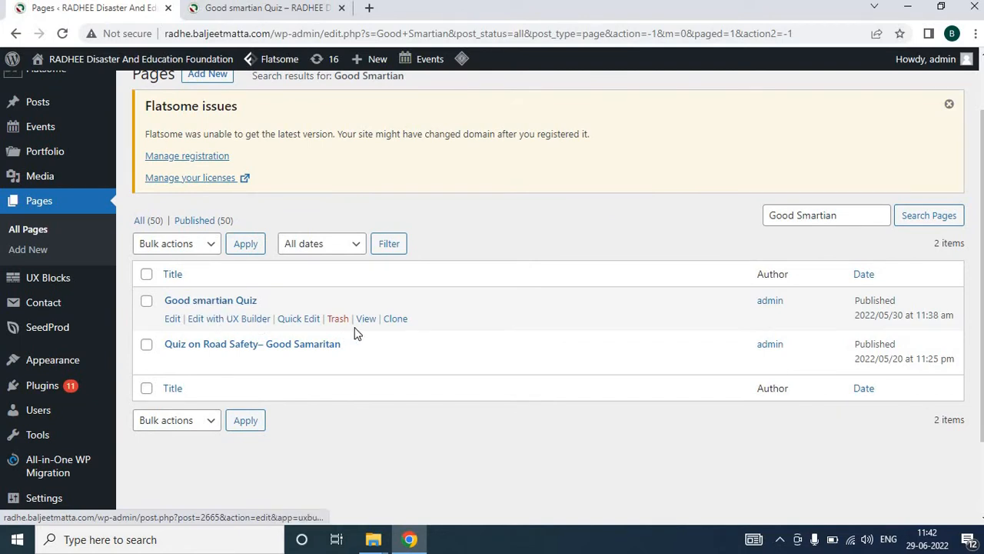
{"action": "left_click", "coordinate": [398, 323]}
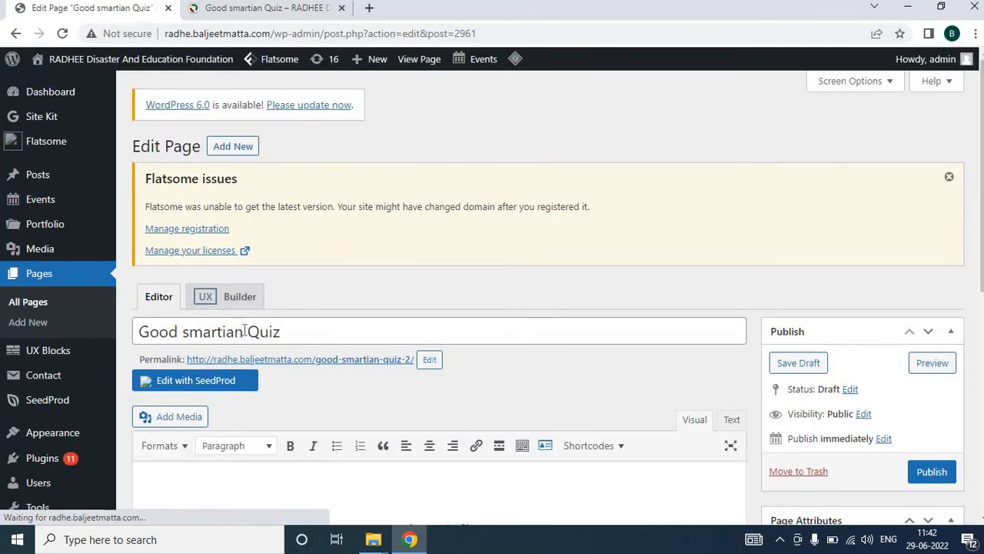
Rename the cloned page's title to Fire Safety Quiz
{"action": "left_click_drag", "start_coordinate": [245, 332], "coordinate": [134, 333]}
{"action": "type", "text": "Fir"}
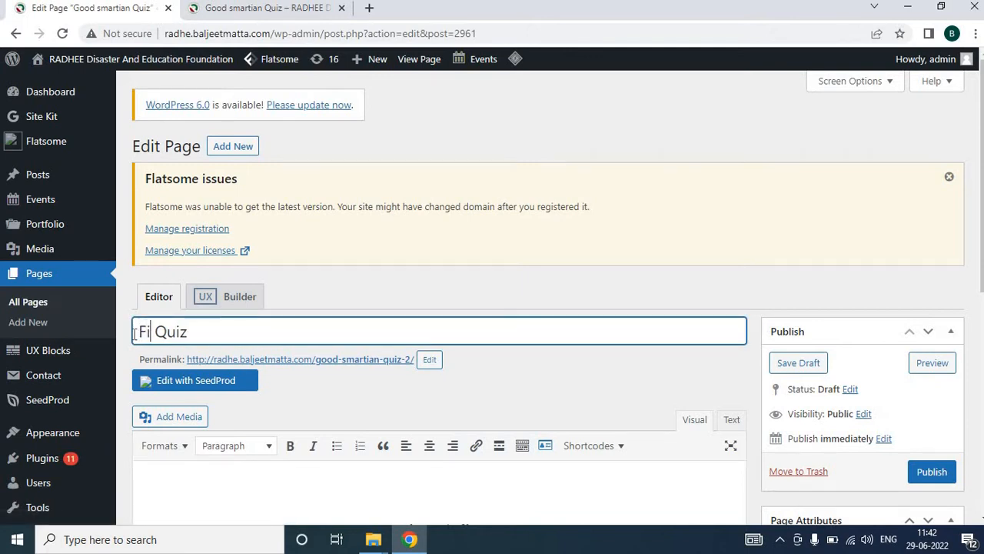
{"action": "type", "text": "e Safety"}
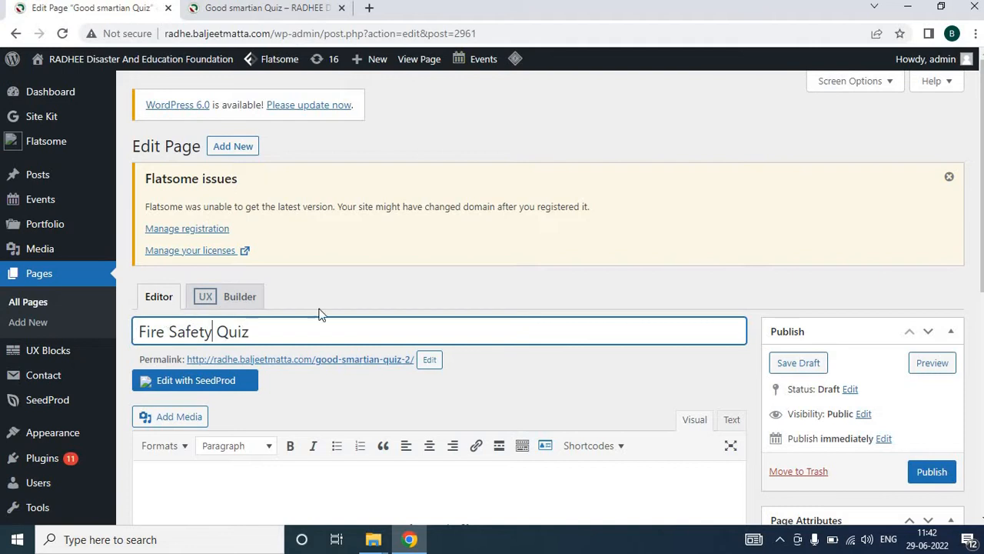
Change the page's shortcode to [qsm quiz=9] and publish the page
{"action": "scroll", "coordinate": [338, 317], "scroll_direction": "down", "scroll_amount": 3}
{"action": "left_click", "coordinate": [427, 311]}
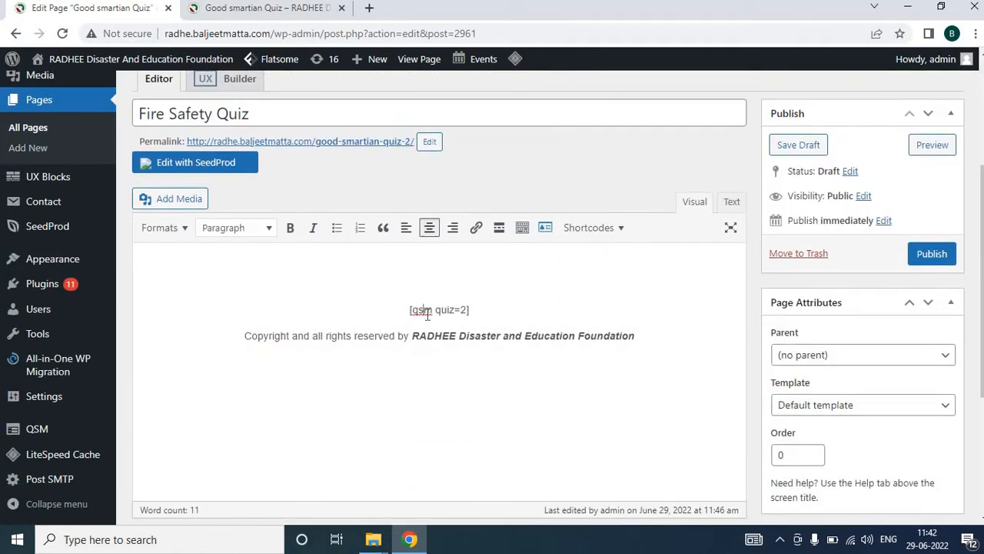
{"action": "double_click", "coordinate": [465, 310]}
{"action": "type", "text": "9"}
{"action": "left_click", "coordinate": [931, 256]}
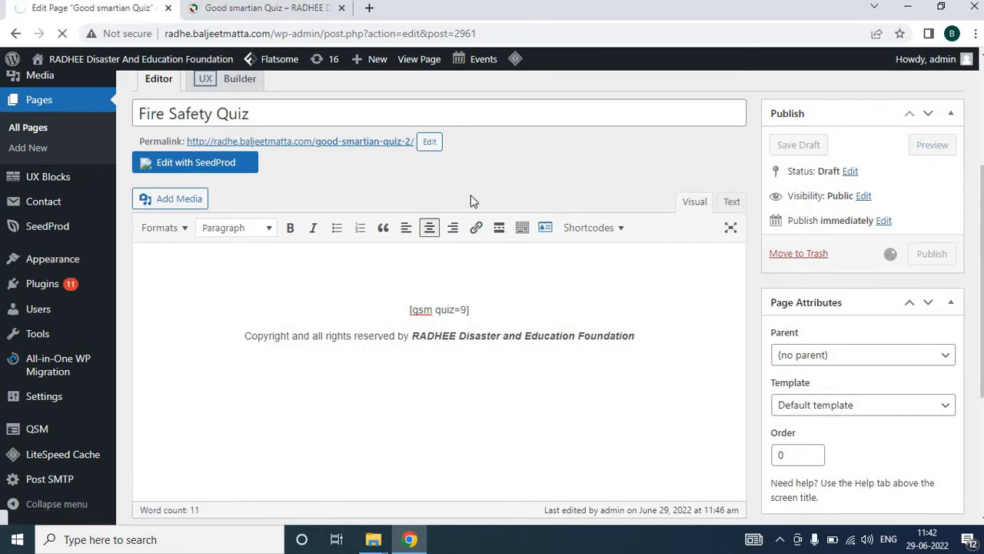
Set the page's permalink slug to fire-safety-quiz
{"action": "left_click", "coordinate": [320, 14]}
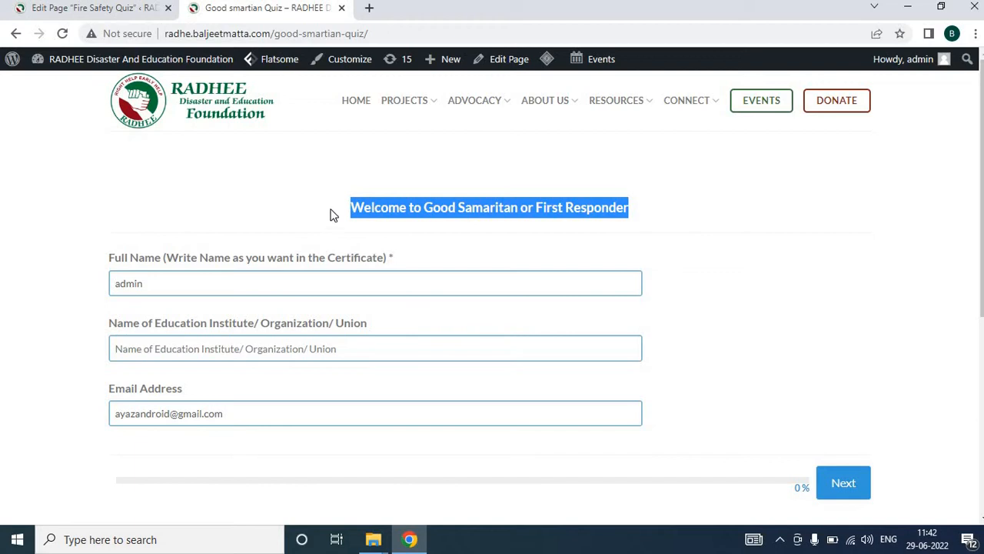
{"action": "left_click", "coordinate": [127, 9]}
{"action": "scroll", "coordinate": [349, 289], "scroll_direction": "down", "scroll_amount": 4}
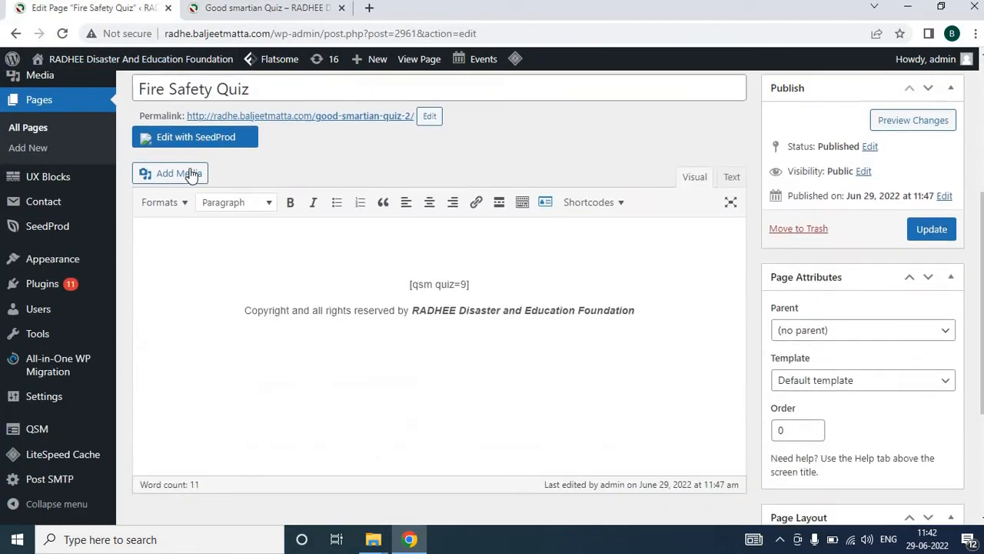
{"action": "double_click", "coordinate": [168, 110]}
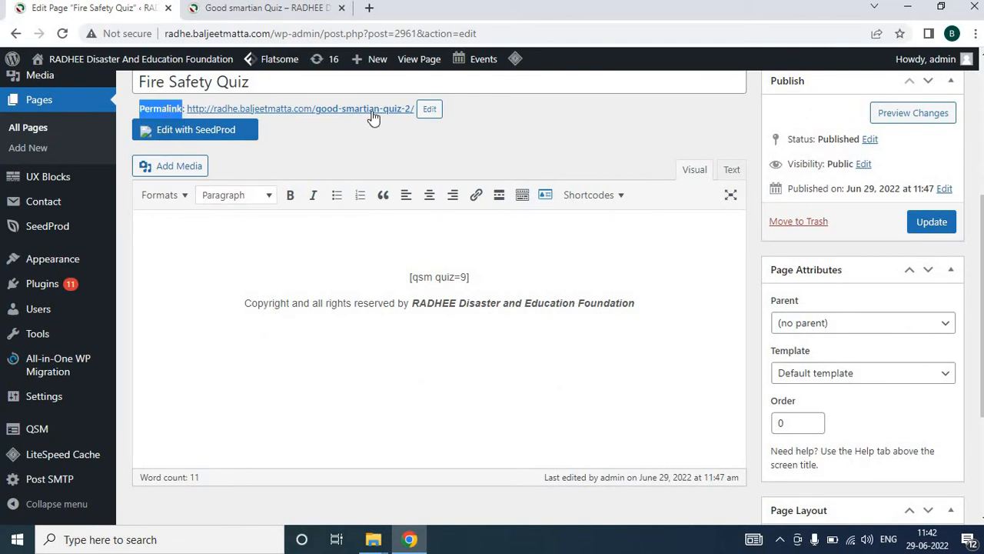
{"action": "left_click", "coordinate": [429, 111]}
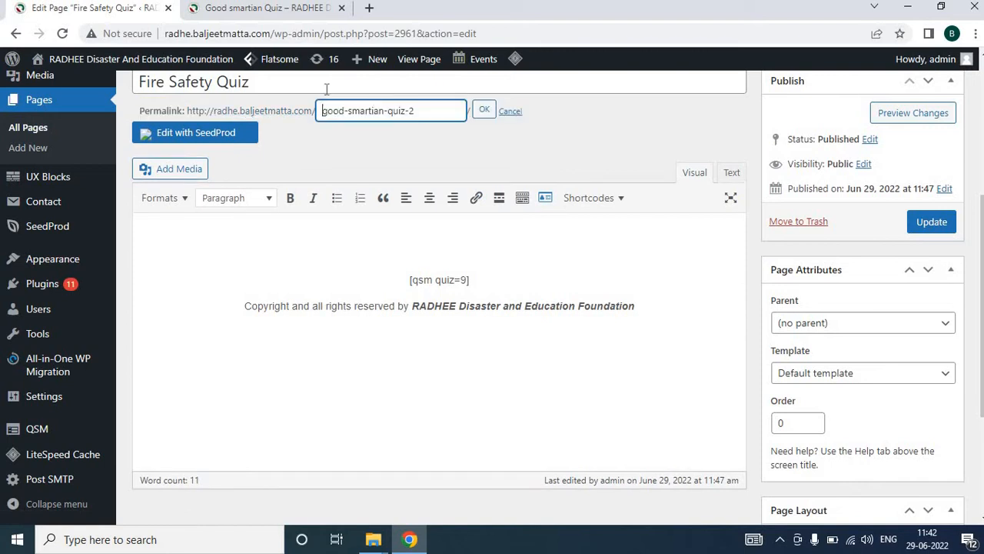
{"action": "key", "text": "ctrl+a"}
{"action": "type", "text": "f"}
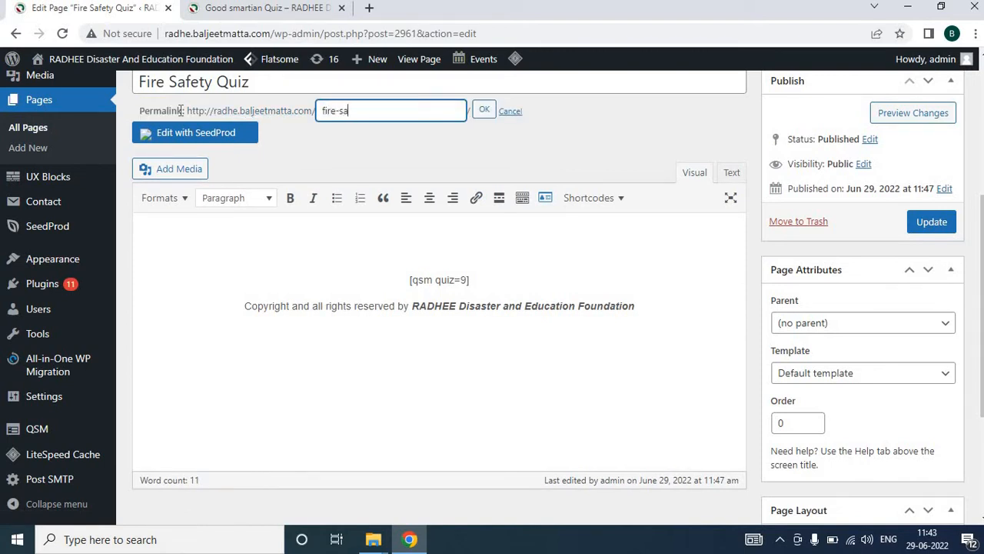
{"action": "type", "text": "ire-safety-quiz"}
{"action": "left_click", "coordinate": [485, 111]}
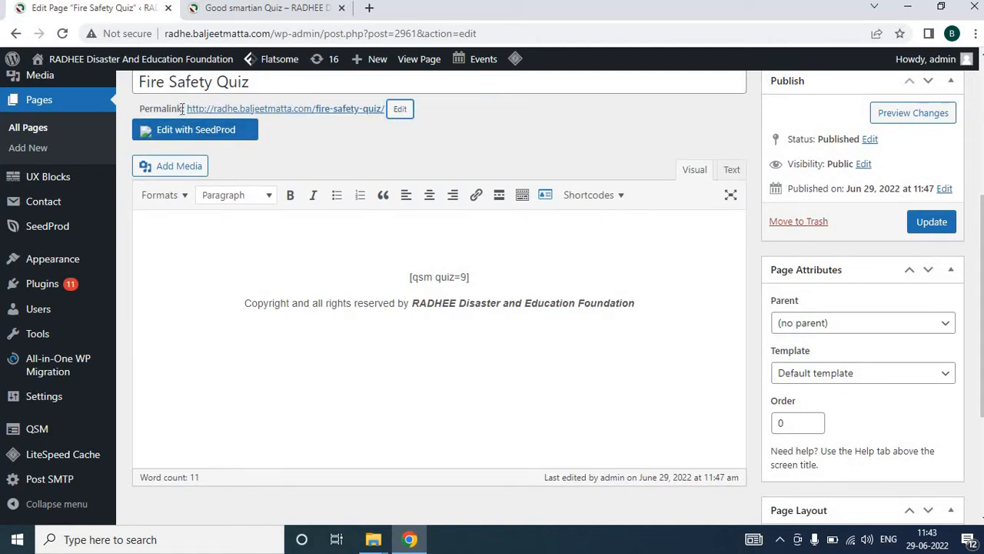
Copy the page's permalink URL into a new Notepad document, then update the page
{"action": "left_click_drag", "start_coordinate": [187, 110], "coordinate": [385, 115]}
{"action": "key", "text": "ctrl+c"}
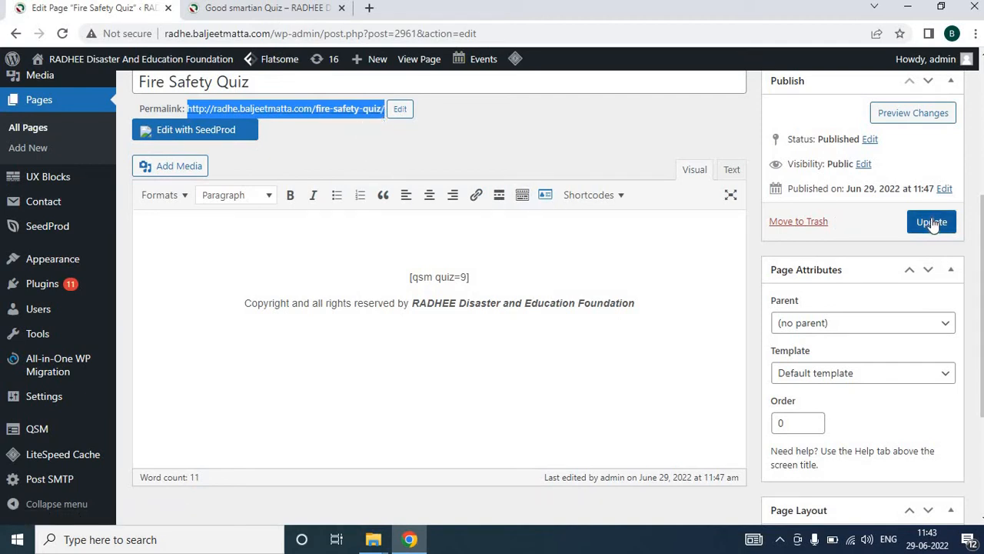
{"action": "key", "text": "super+r"}
{"action": "type", "text": "notepad"}
{"action": "key", "text": "Return"}
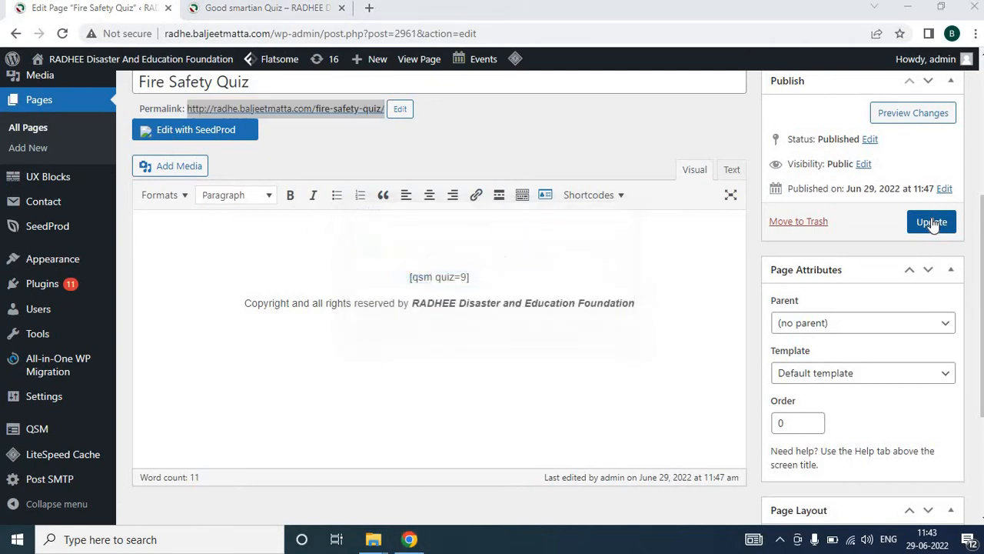
{"action": "key", "text": "ctrl+v"}
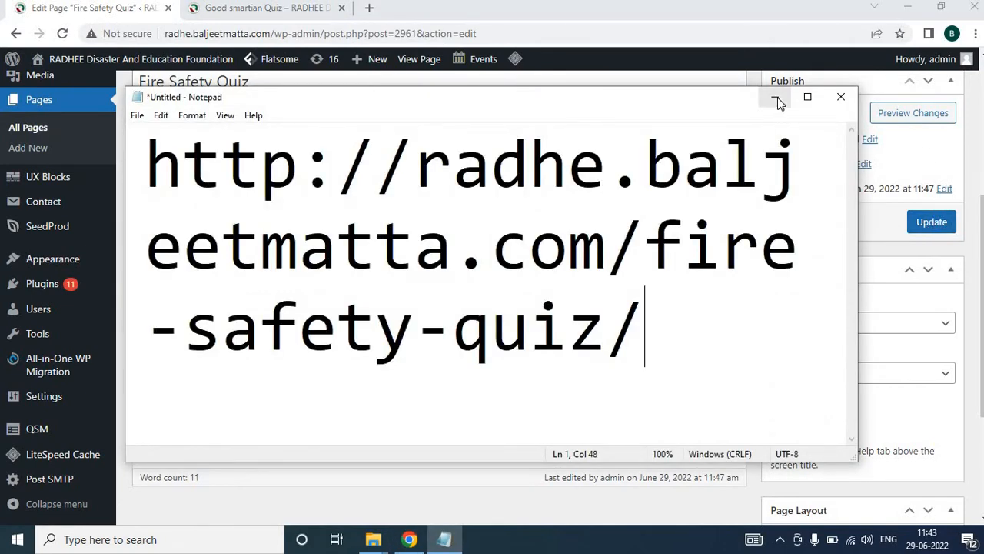
{"action": "left_click", "coordinate": [777, 102]}
{"action": "left_click", "coordinate": [931, 222]}
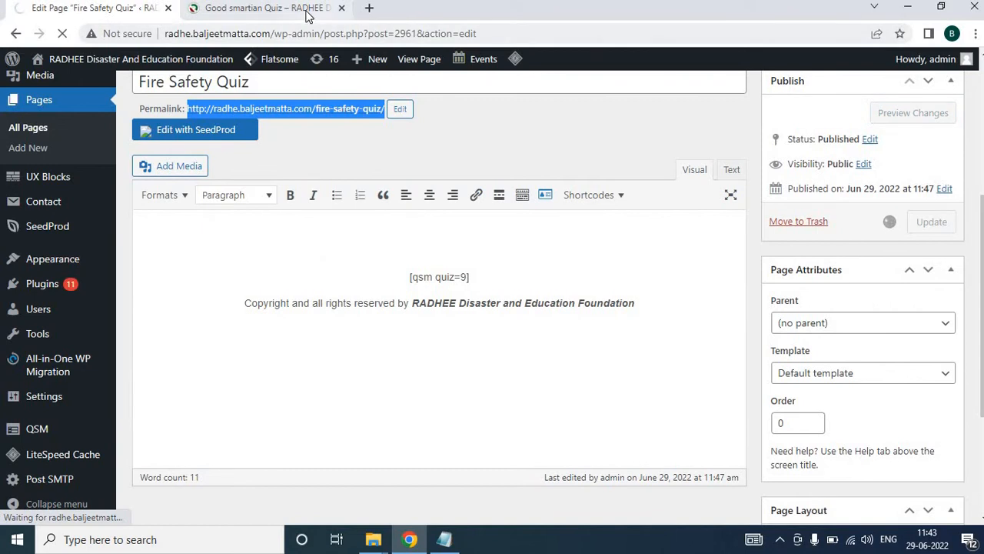
Go back in the quiz tab to the Quiz on Road Safety– Good Samaritan page and view it
{"action": "left_click", "coordinate": [308, 10]}
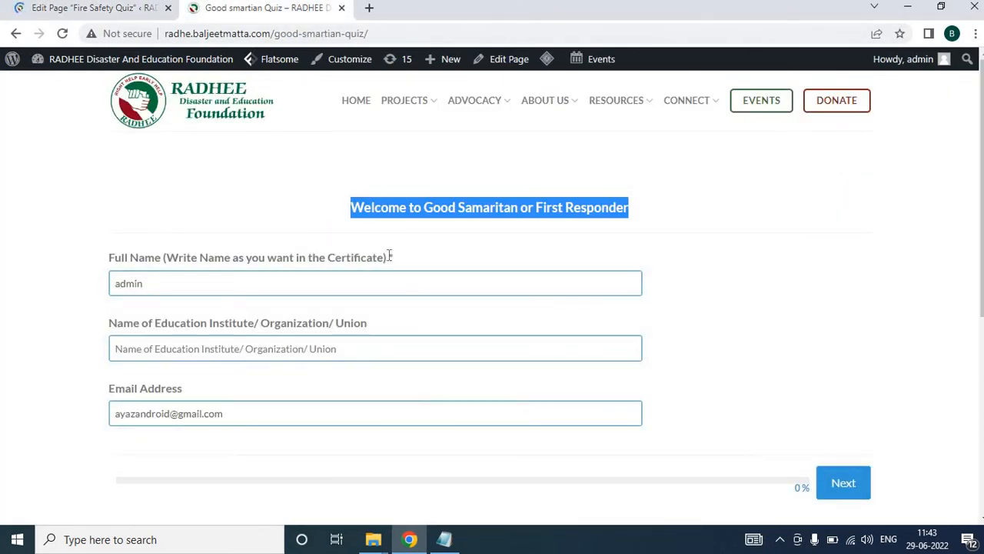
{"action": "left_click", "coordinate": [15, 33]}
{"action": "scroll", "coordinate": [228, 302], "scroll_direction": "up", "scroll_amount": 2}
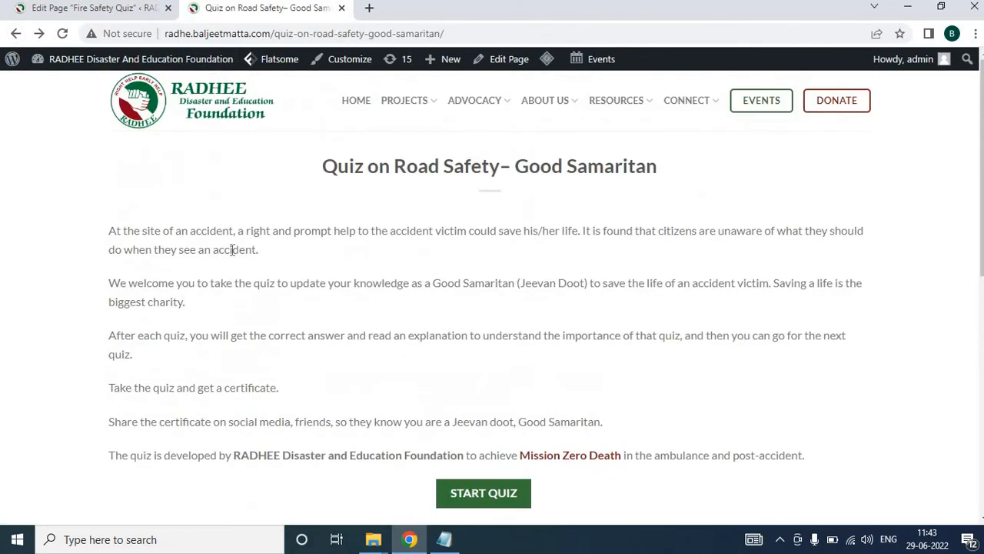
{"action": "scroll", "coordinate": [454, 457], "scroll_direction": "down", "scroll_amount": 2}
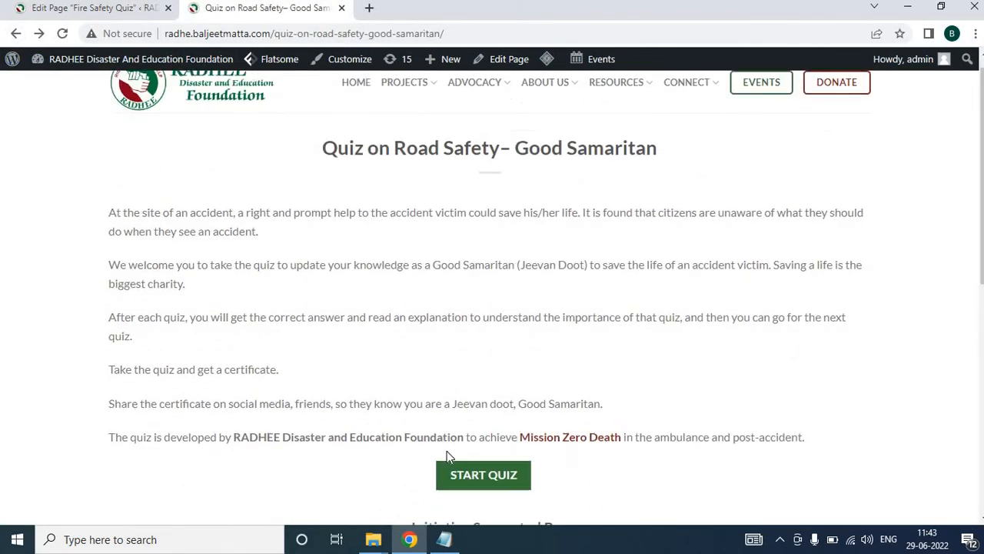
Return to the admin pages list and search the pages for Quiz
{"action": "scroll", "coordinate": [451, 445], "scroll_direction": "down", "scroll_amount": 1}
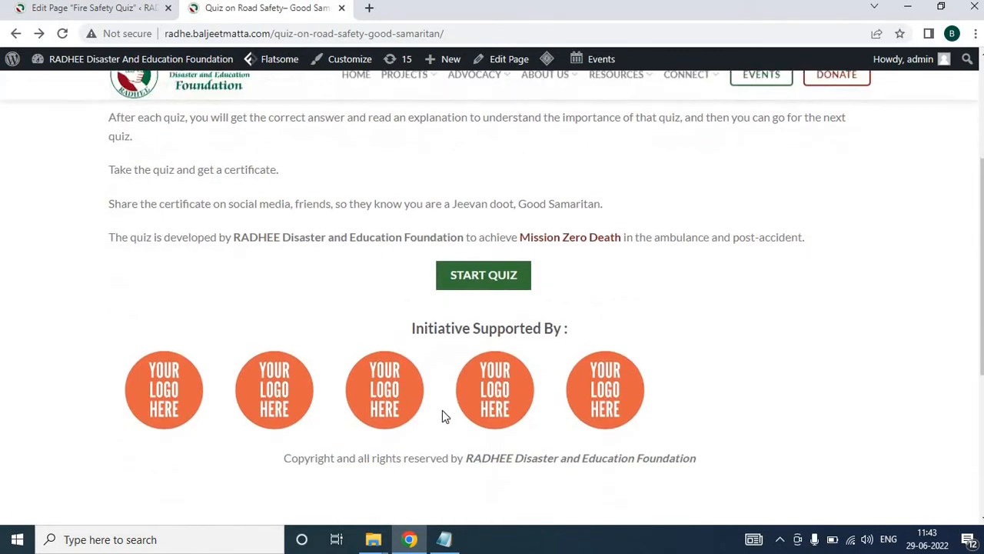
{"action": "scroll", "coordinate": [442, 410], "scroll_direction": "up", "scroll_amount": 3}
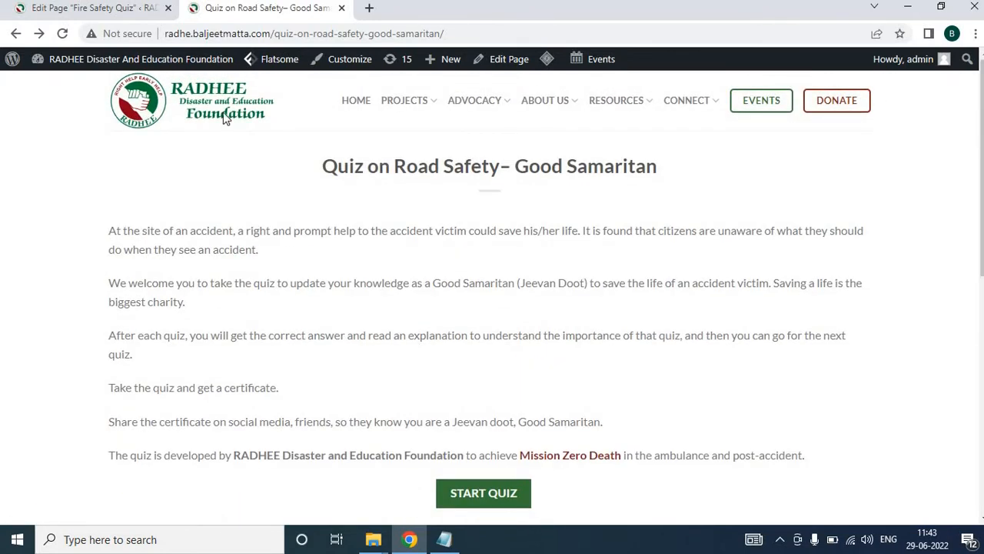
{"action": "left_click", "coordinate": [125, 11]}
{"action": "scroll", "coordinate": [292, 308], "scroll_direction": "down", "scroll_amount": 1}
{"action": "scroll", "coordinate": [225, 284], "scroll_direction": "down", "scroll_amount": 2}
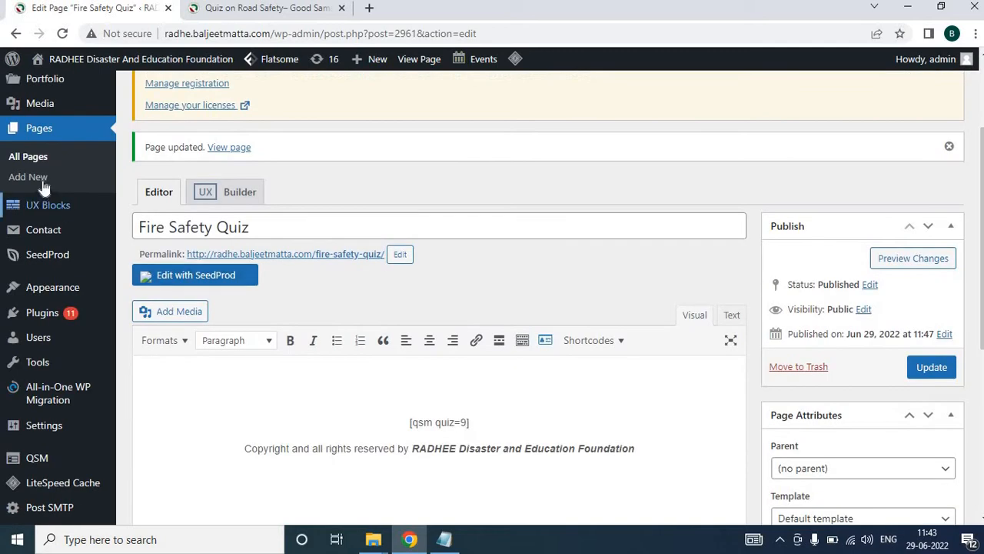
{"action": "left_click", "coordinate": [32, 159]}
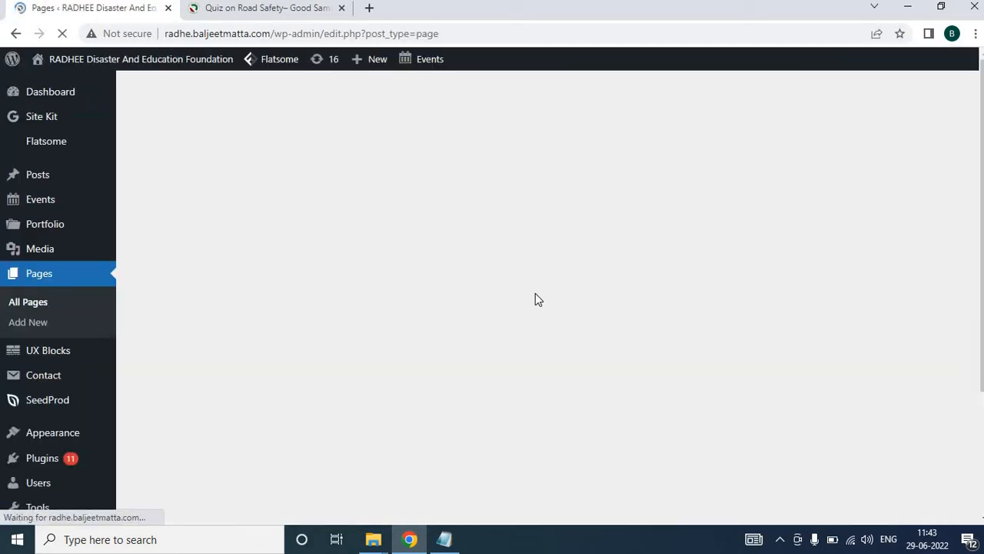
{"action": "scroll", "coordinate": [828, 274], "scroll_direction": "down", "scroll_amount": 1}
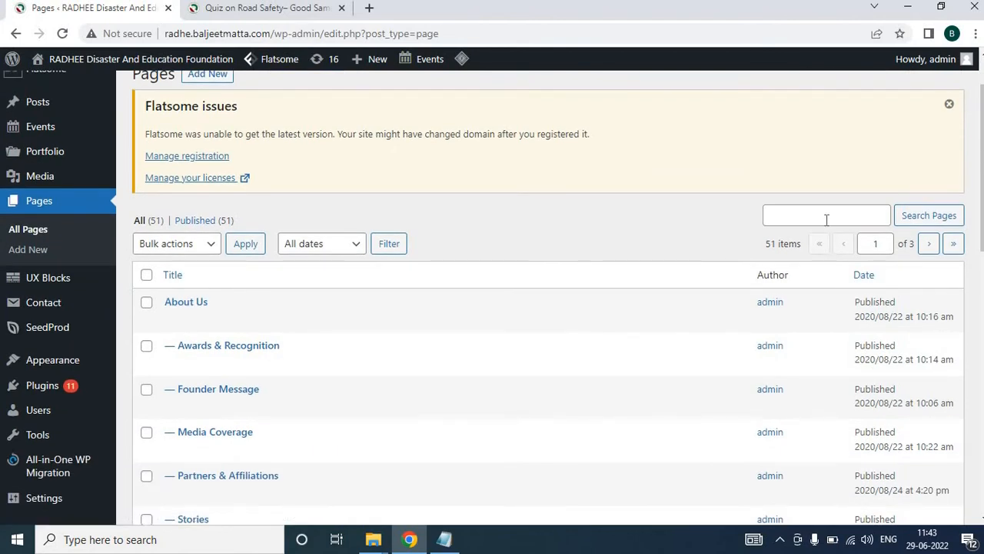
{"action": "left_click", "coordinate": [826, 219]}
{"action": "type", "text": "Quiz"}
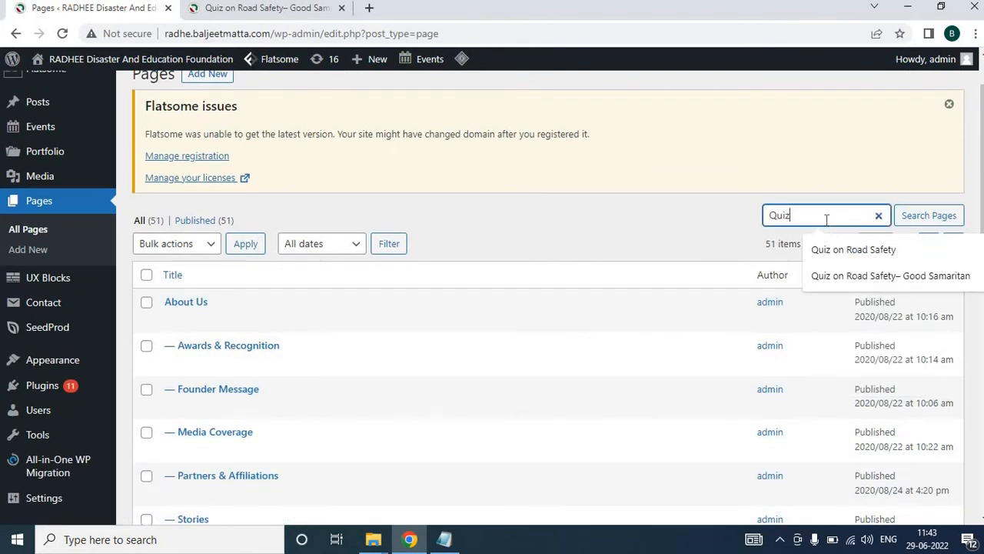
{"action": "key", "text": "Return"}
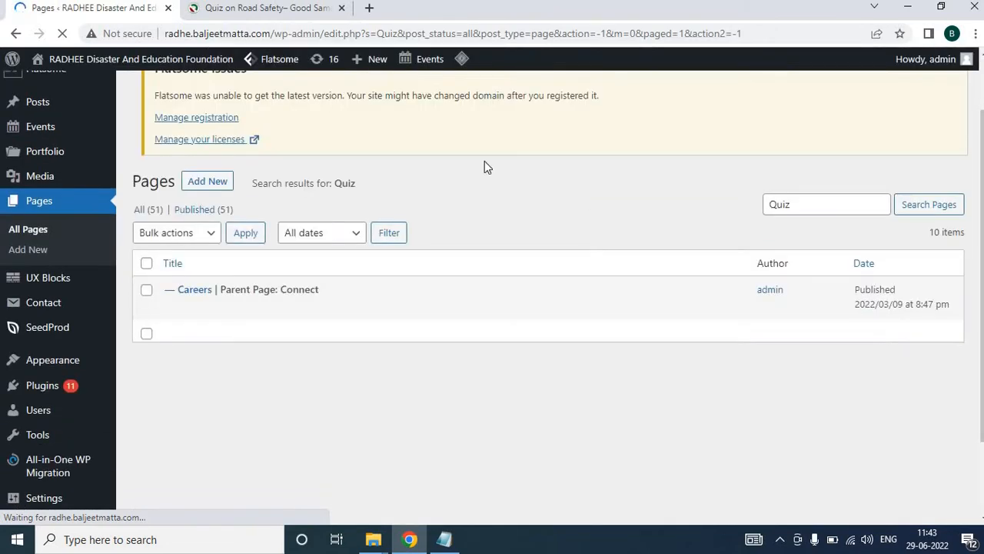
Clone the Quiz on Road Safety– Good Samaritan page and retitle the clone Fire Safety– Good Samaritan
{"action": "left_click", "coordinate": [323, 12]}
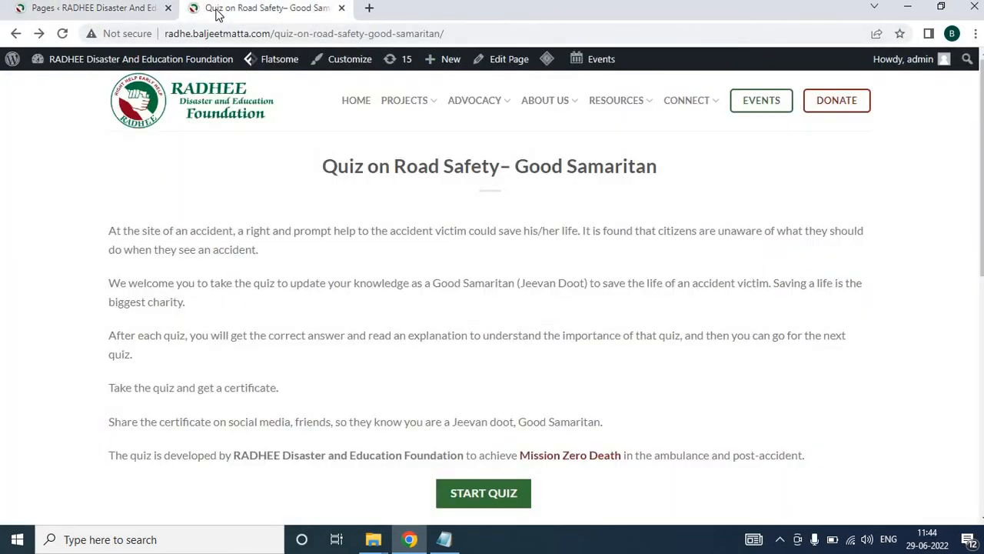
{"action": "left_click", "coordinate": [150, 12]}
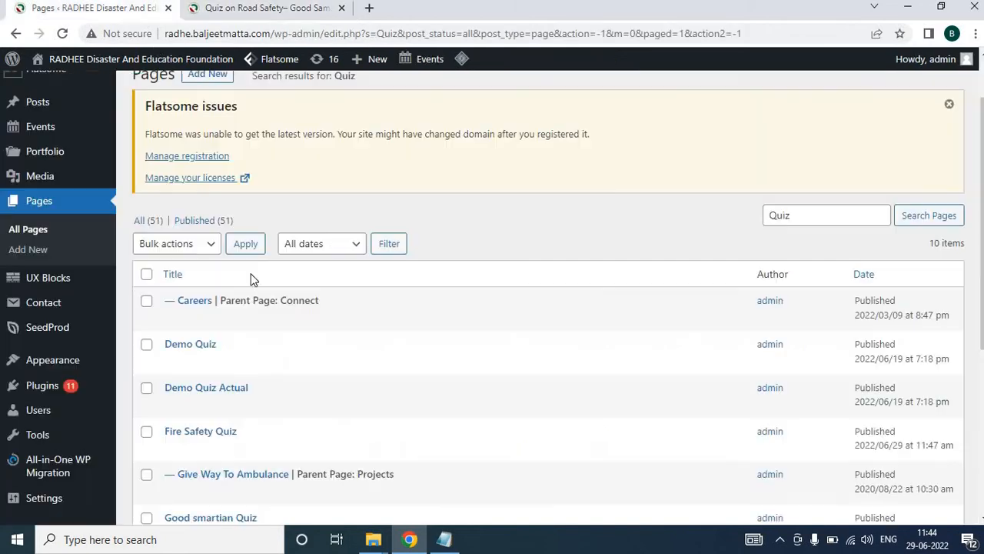
{"action": "scroll", "coordinate": [242, 370], "scroll_direction": "down", "scroll_amount": 4}
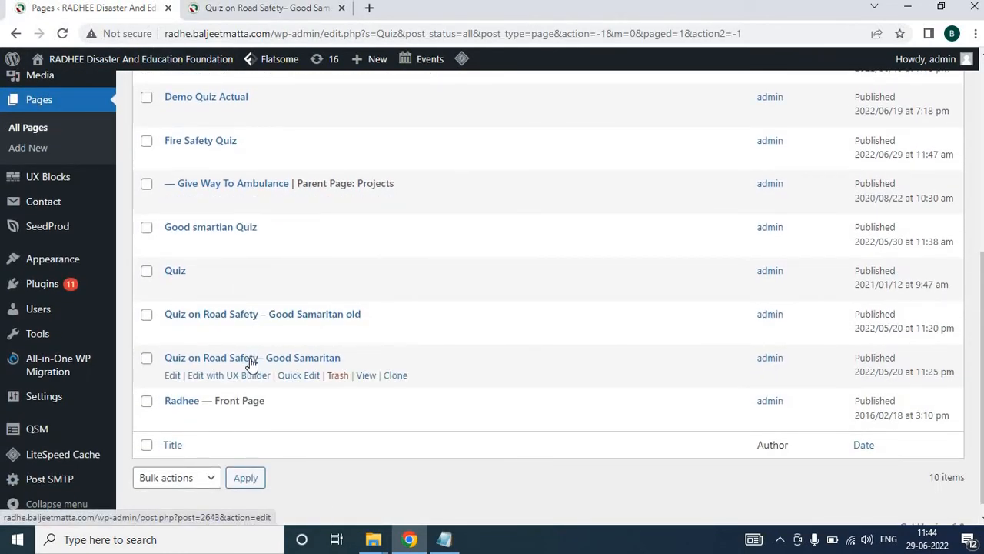
{"action": "left_click", "coordinate": [396, 377]}
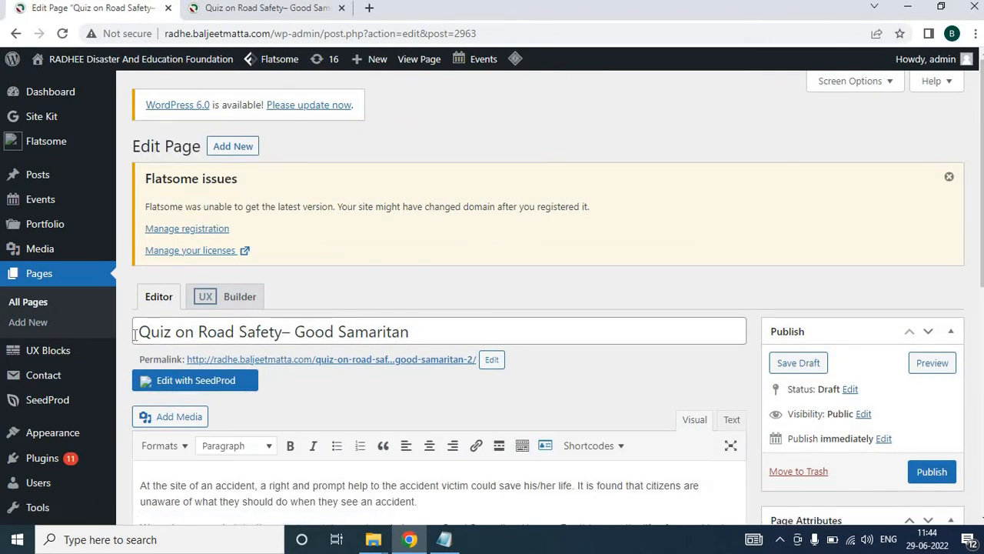
{"action": "left_click_drag", "start_coordinate": [241, 333], "coordinate": [52, 338]}
{"action": "type", "text": "Fire"}
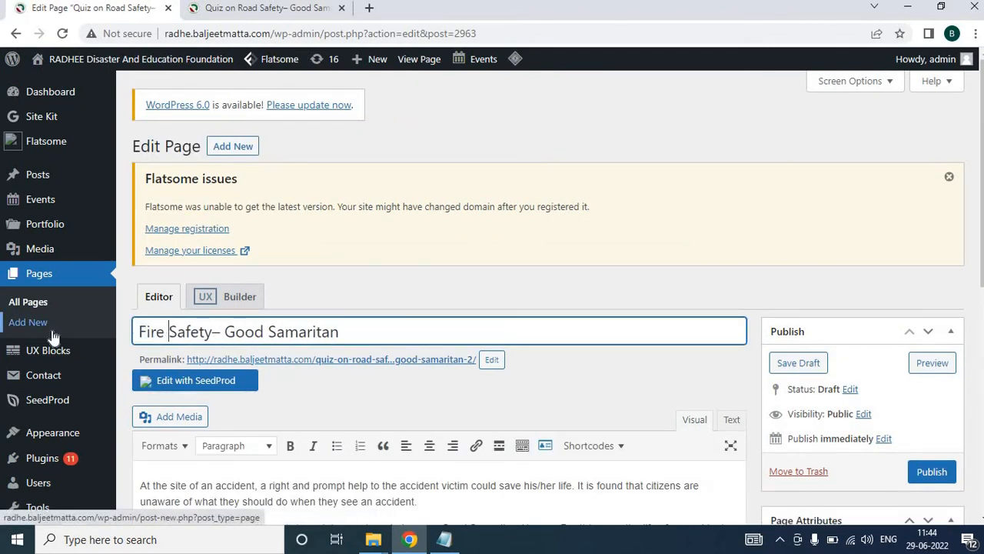
Relink the cloned page's Start Quiz link to the Fire Safety Quiz page
{"action": "scroll", "coordinate": [308, 223], "scroll_direction": "down", "scroll_amount": 3}
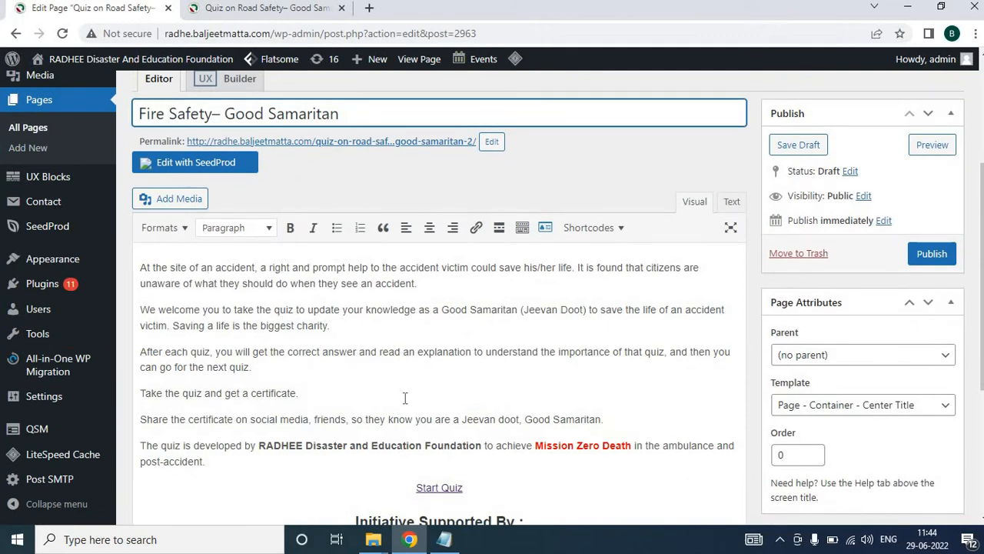
{"action": "scroll", "coordinate": [405, 397], "scroll_direction": "down", "scroll_amount": 2}
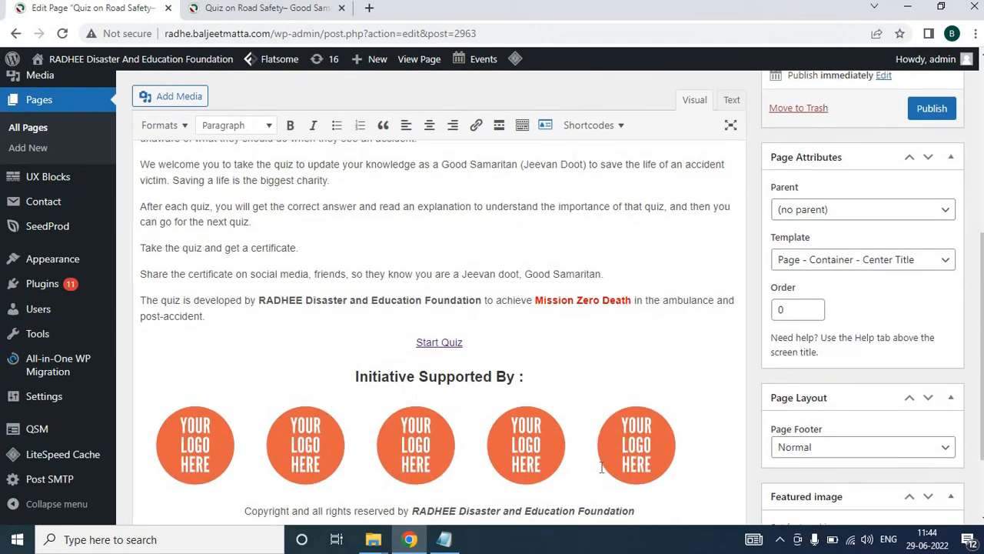
{"action": "left_click", "coordinate": [449, 341]}
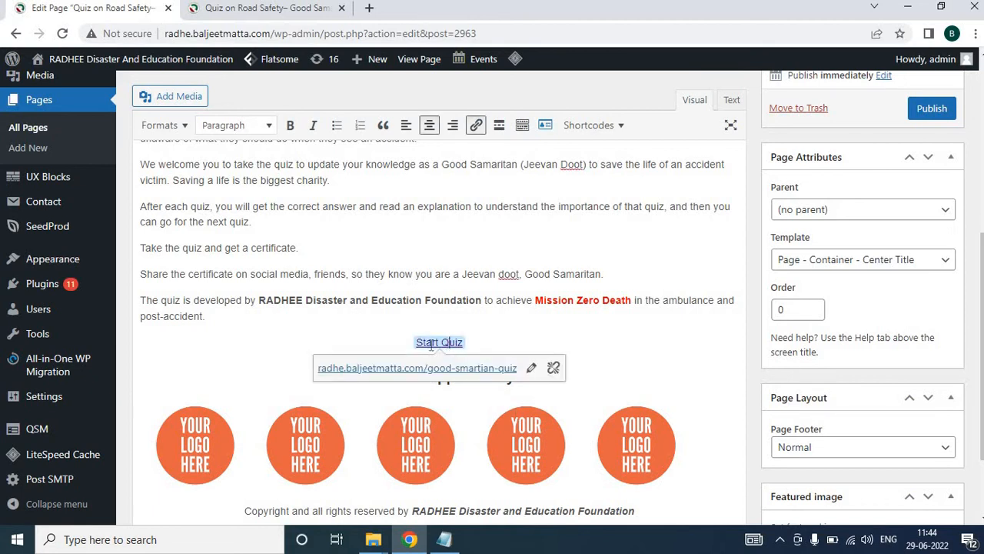
{"action": "left_click", "coordinate": [536, 369]}
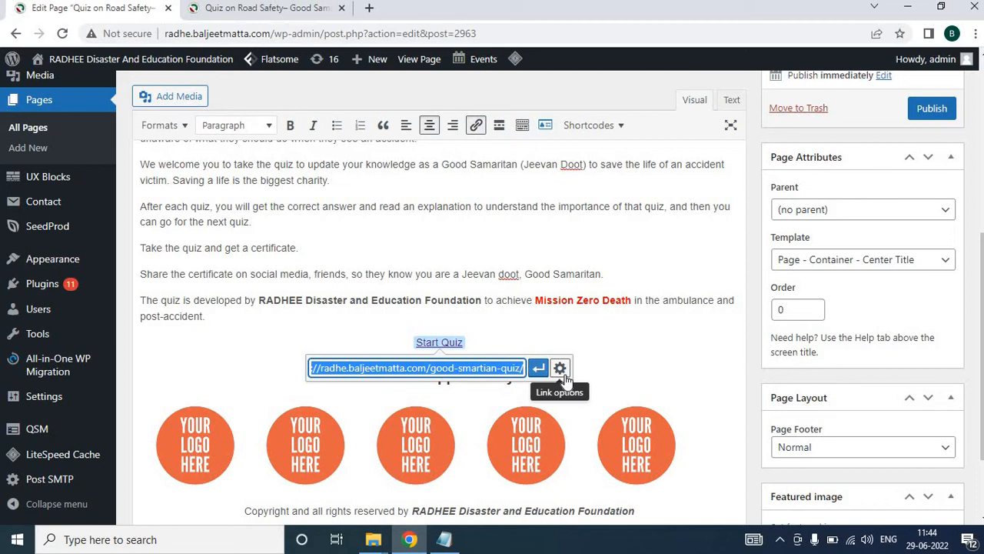
{"action": "left_click", "coordinate": [562, 372]}
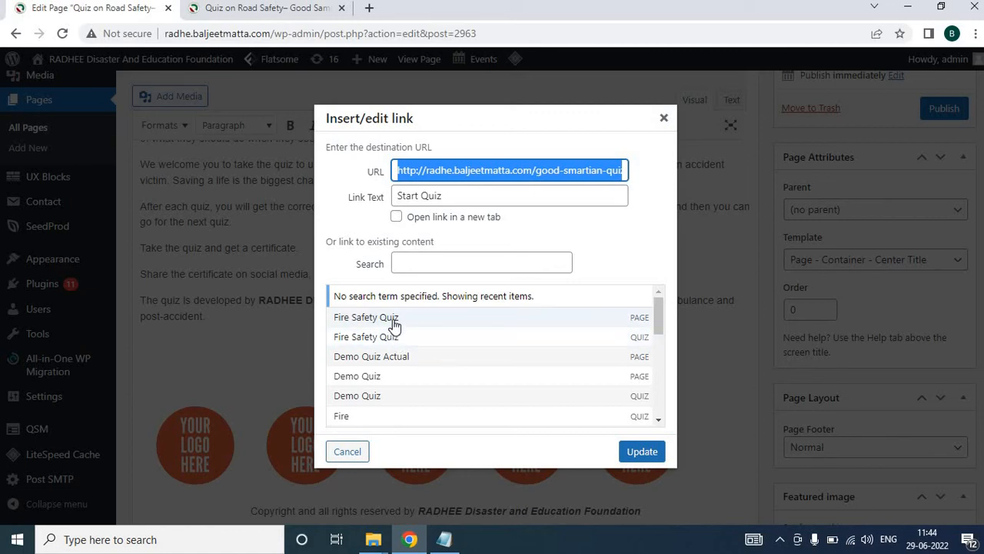
{"action": "left_click", "coordinate": [393, 321]}
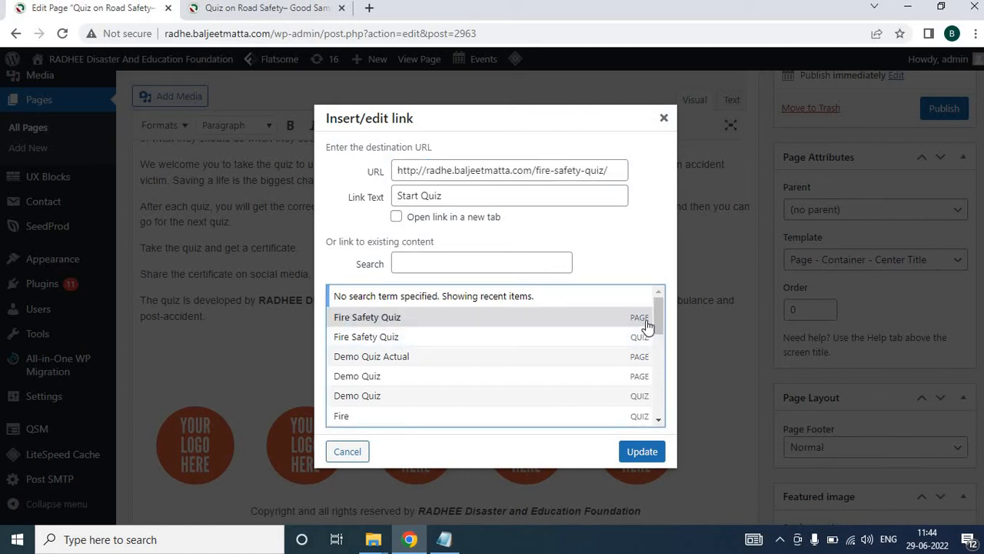
{"action": "left_click", "coordinate": [635, 453]}
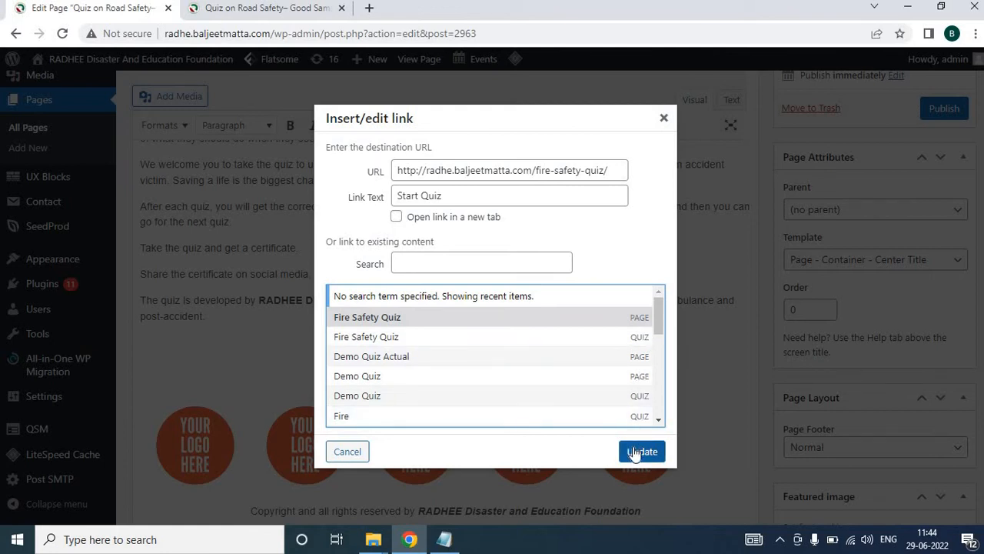
{"action": "left_click", "coordinate": [642, 452]}
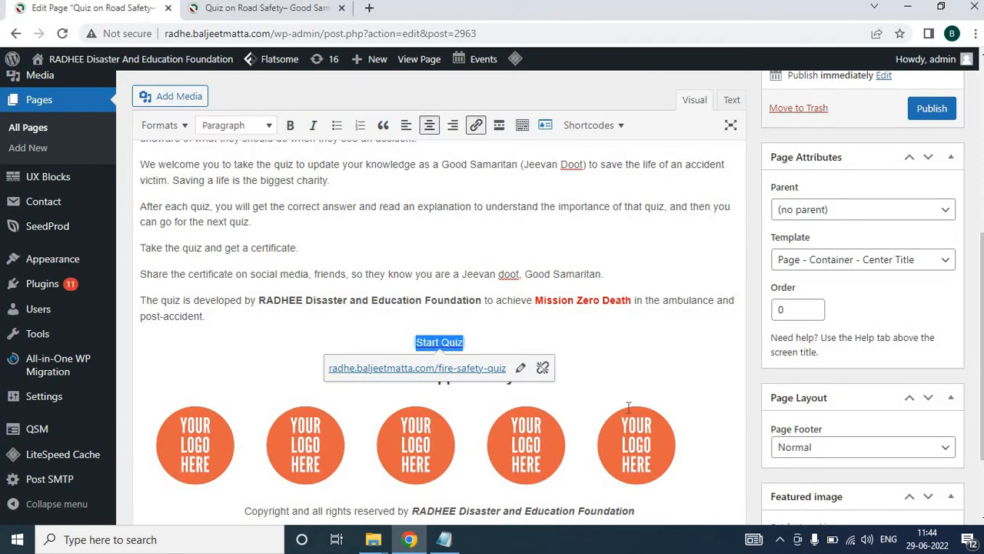
Publish the Fire Safety– Good Samaritan page
{"action": "scroll", "coordinate": [634, 350], "scroll_direction": "up", "scroll_amount": 2}
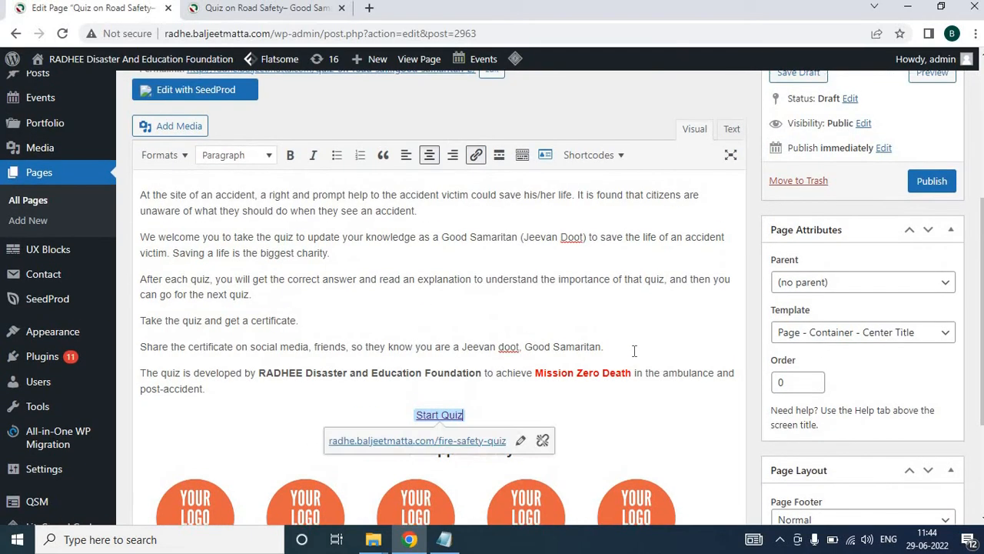
{"action": "scroll", "coordinate": [634, 350], "scroll_direction": "up", "scroll_amount": 1}
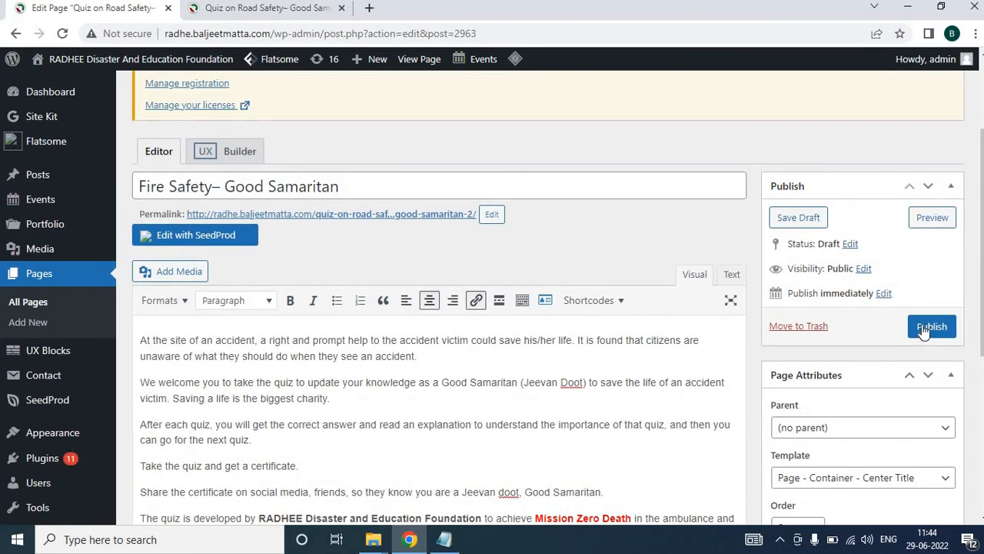
{"action": "left_click", "coordinate": [925, 329]}
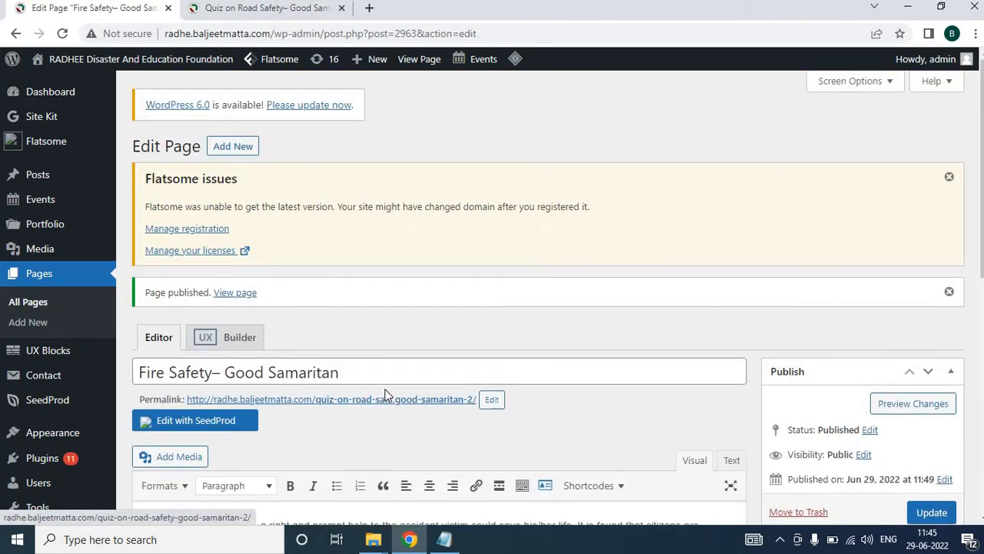
Open the site's Quiz page under Resources and examine its quiz tabs
{"action": "scroll", "coordinate": [384, 395], "scroll_direction": "down", "scroll_amount": 5}
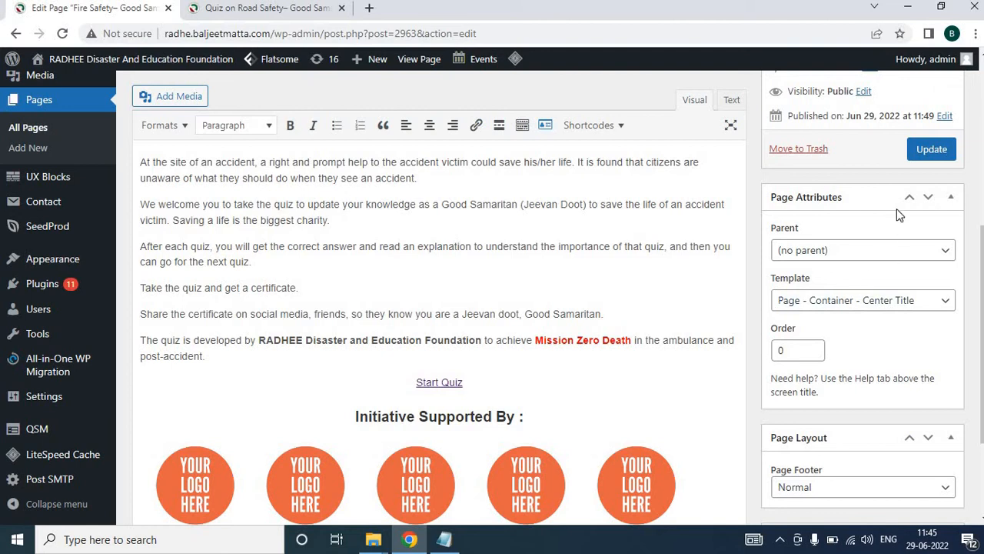
{"action": "left_click", "coordinate": [298, 13]}
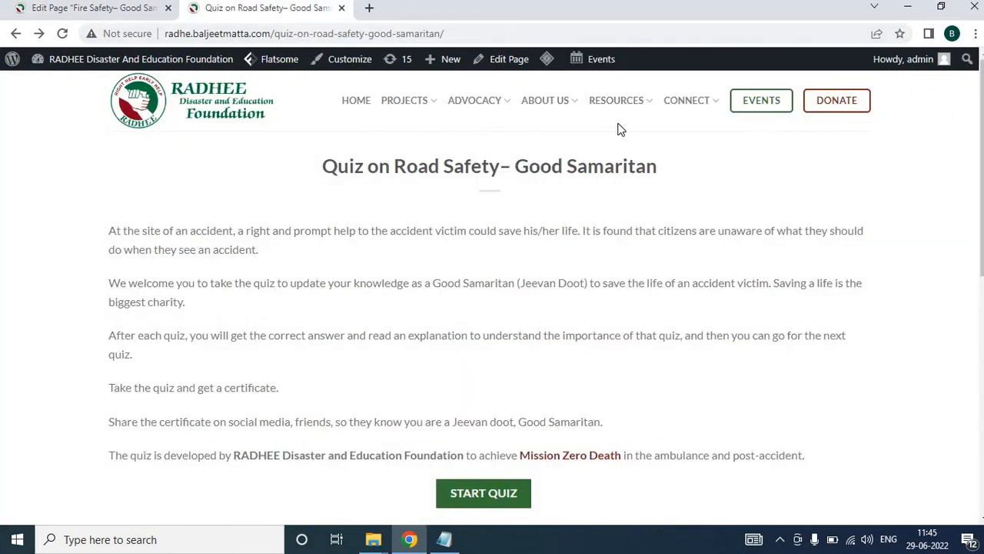
{"action": "mouse_move", "coordinate": [626, 103]}
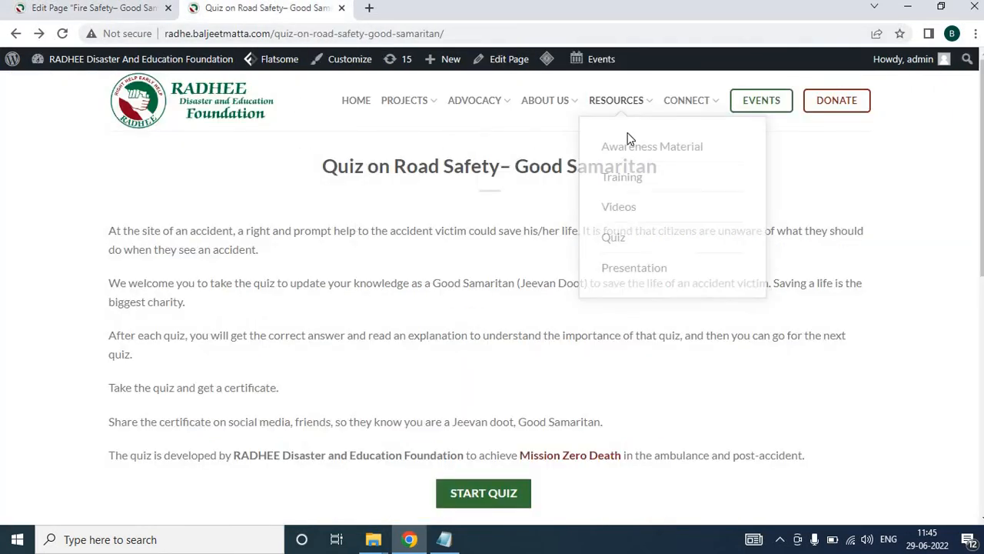
{"action": "left_click", "coordinate": [624, 243]}
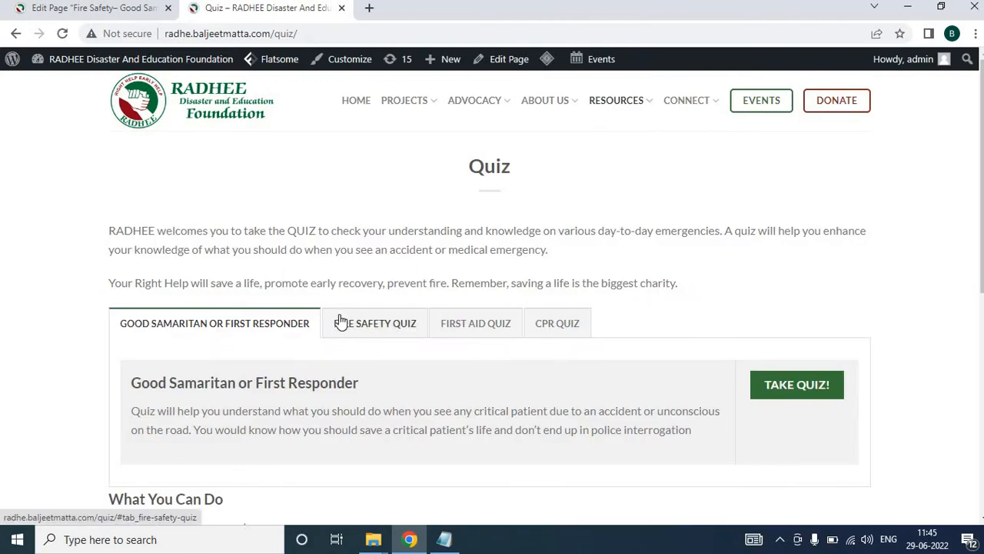
{"action": "left_click", "coordinate": [341, 322]}
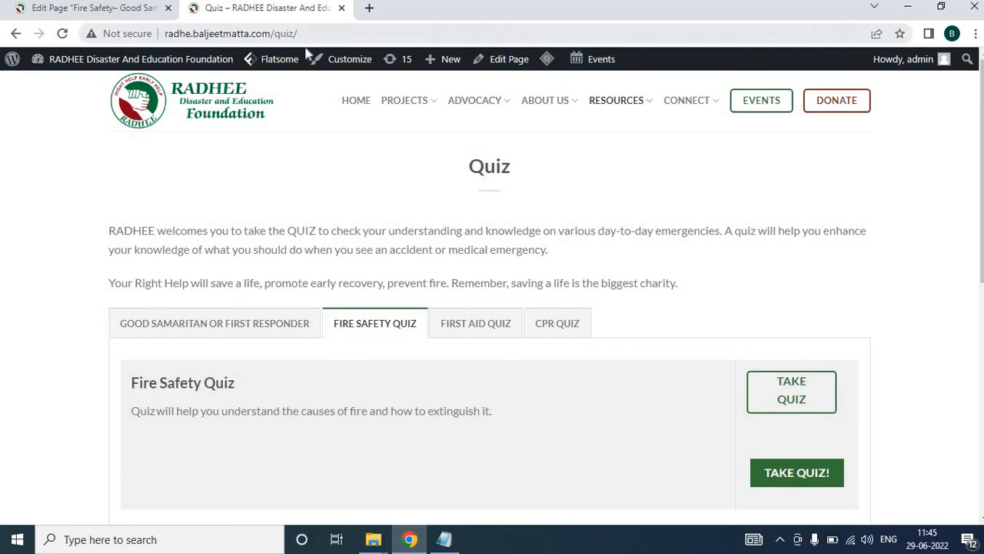
{"action": "left_click", "coordinate": [88, 10]}
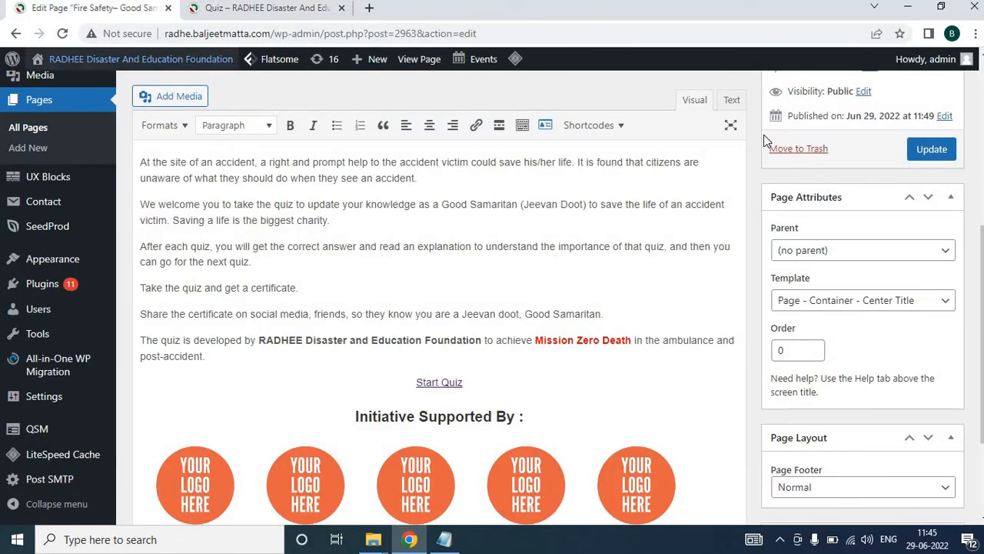
{"action": "left_click", "coordinate": [254, 10]}
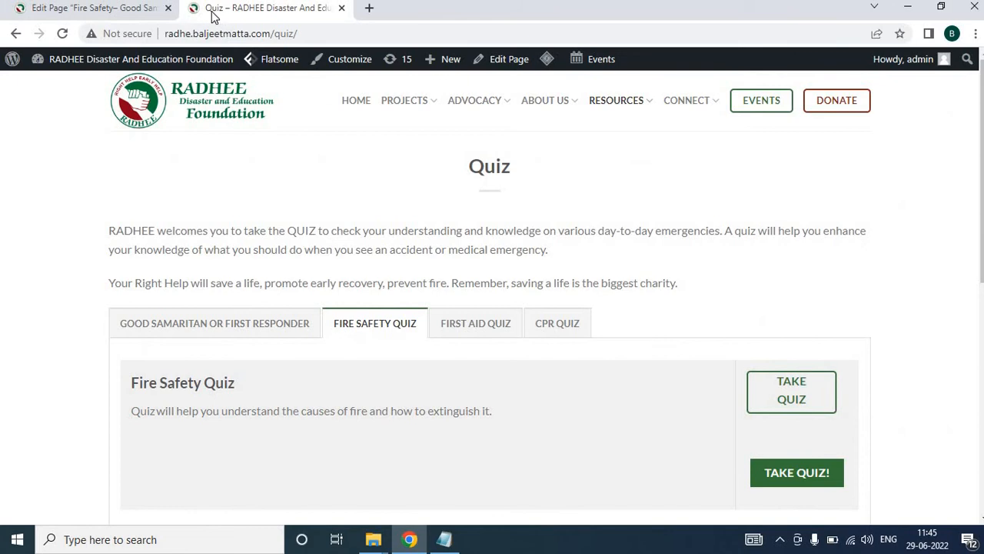
{"action": "left_click", "coordinate": [109, 12]}
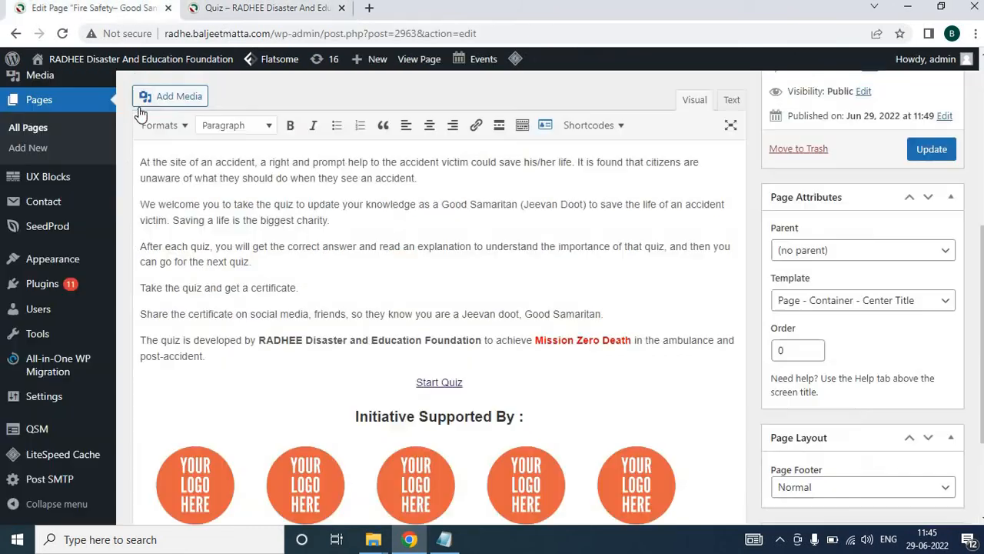
Go back to the admin pages list and search the pages for quiz
{"action": "left_click", "coordinate": [30, 127]}
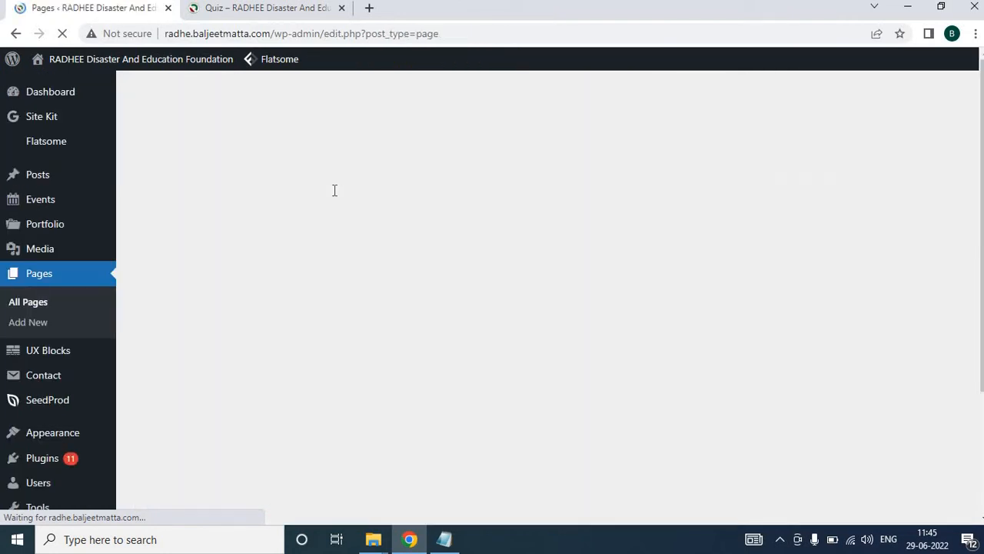
{"action": "scroll", "coordinate": [278, 264], "scroll_direction": "down", "scroll_amount": 1}
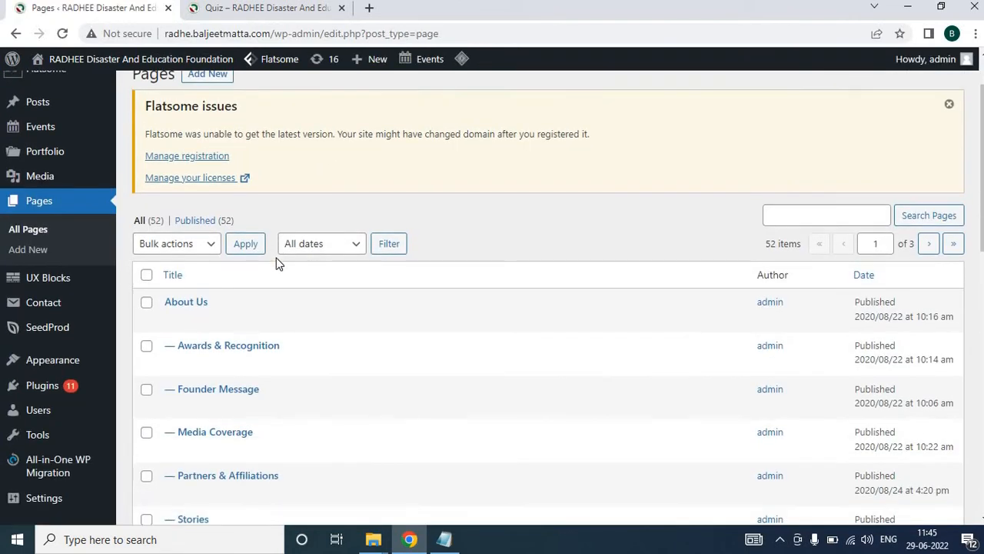
{"action": "left_click", "coordinate": [790, 222]}
{"action": "type", "text": "q"}
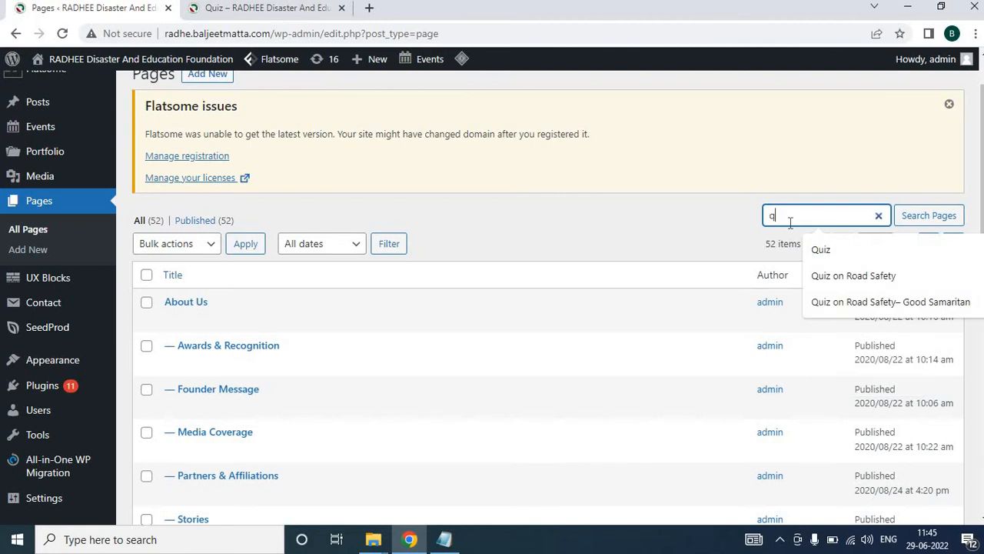
{"action": "type", "text": "uiz"}
{"action": "key", "text": "Return"}
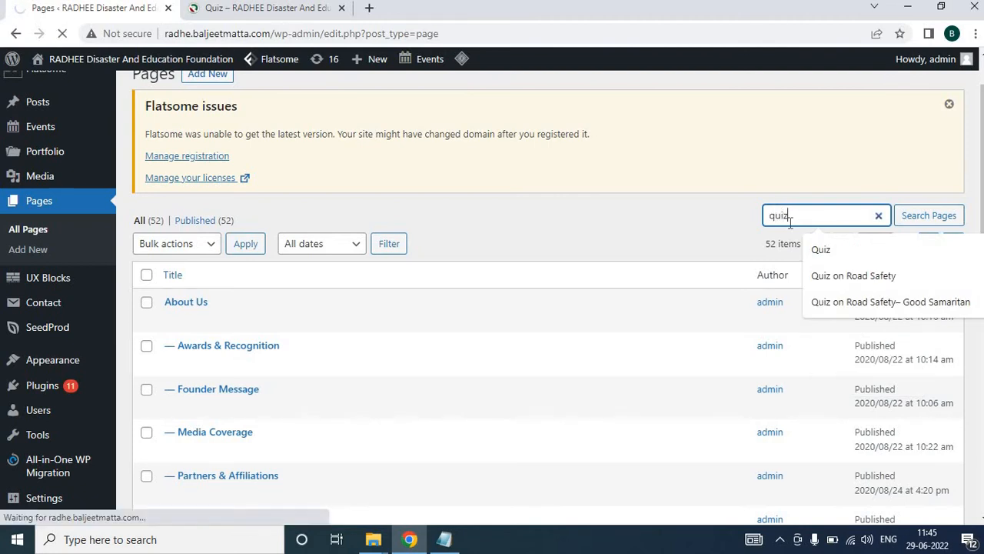
Open the Quiz page in the editor and review its Good Samaritan and Fire Safety tab shortcodes
{"action": "scroll", "coordinate": [596, 277], "scroll_direction": "down", "scroll_amount": 1}
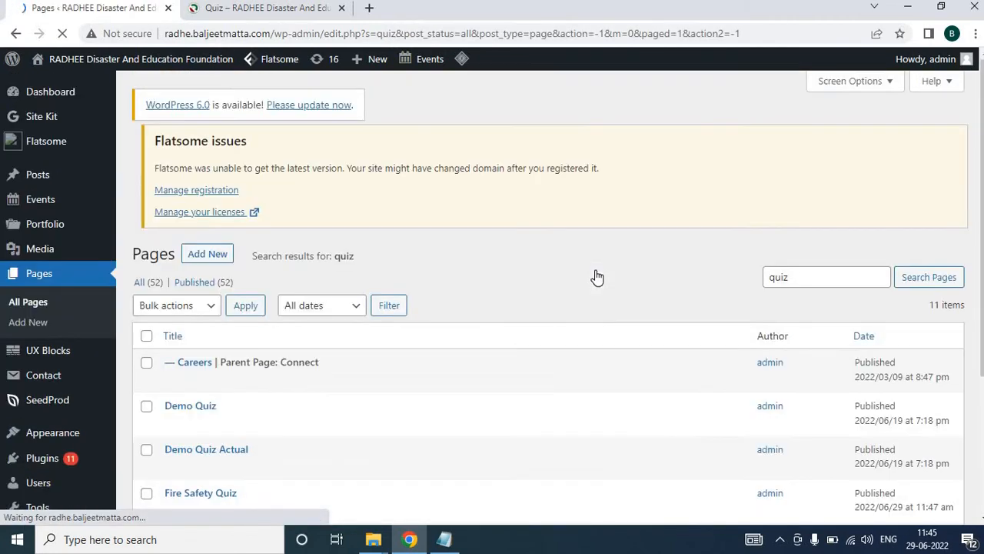
{"action": "scroll", "coordinate": [485, 331], "scroll_direction": "down", "scroll_amount": 2}
{"action": "scroll", "coordinate": [485, 332], "scroll_direction": "down", "scroll_amount": 3}
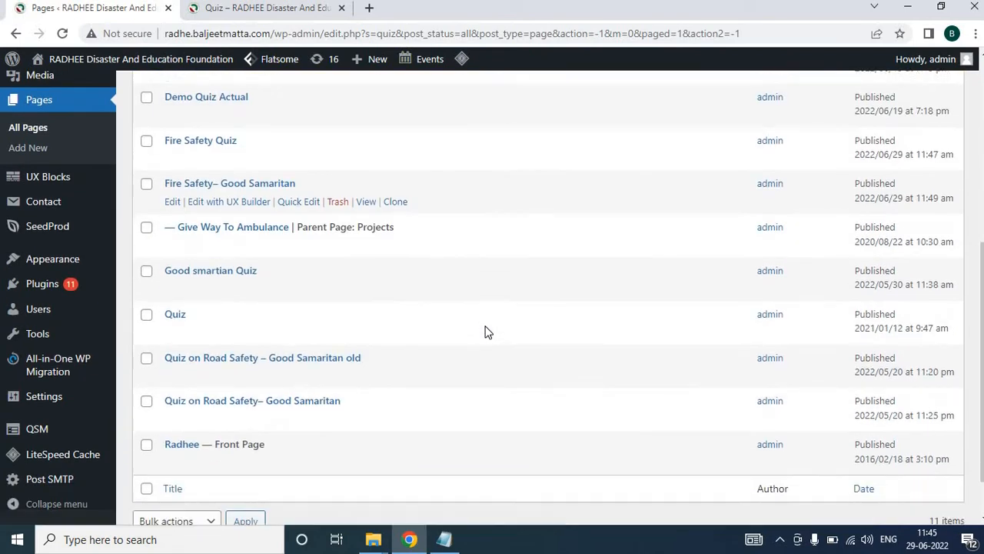
{"action": "left_click", "coordinate": [197, 314]}
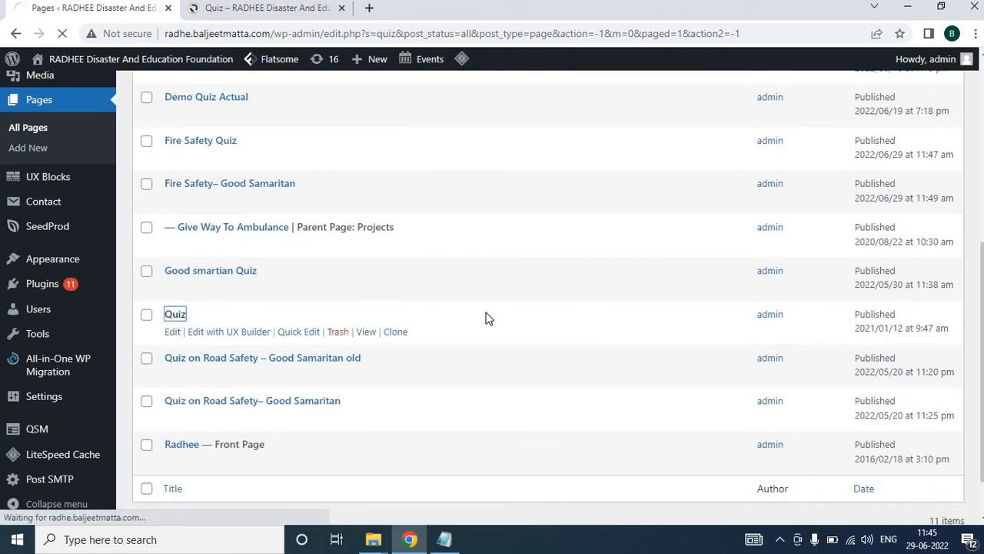
{"action": "scroll", "coordinate": [485, 316], "scroll_direction": "down", "scroll_amount": 1}
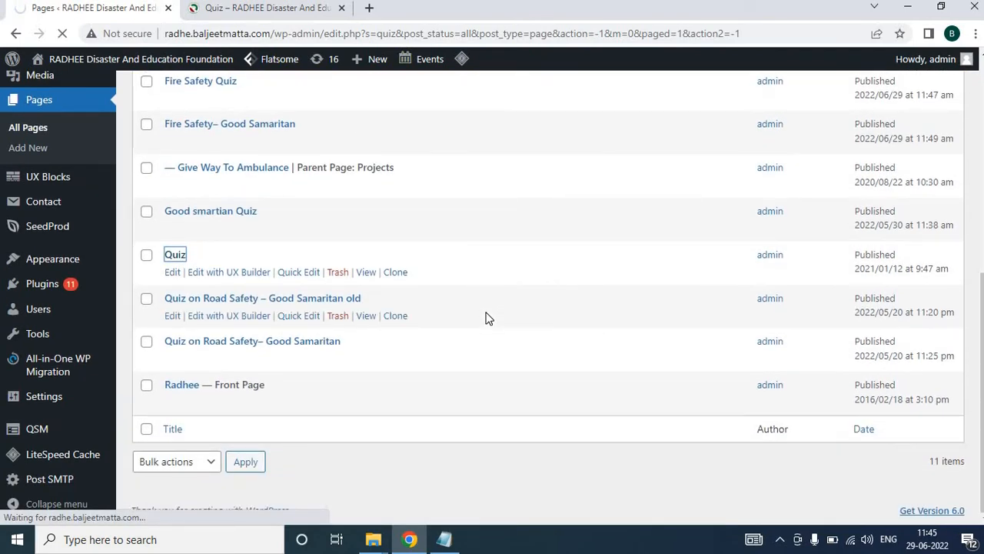
{"action": "scroll", "coordinate": [485, 318], "scroll_direction": "down", "scroll_amount": 3}
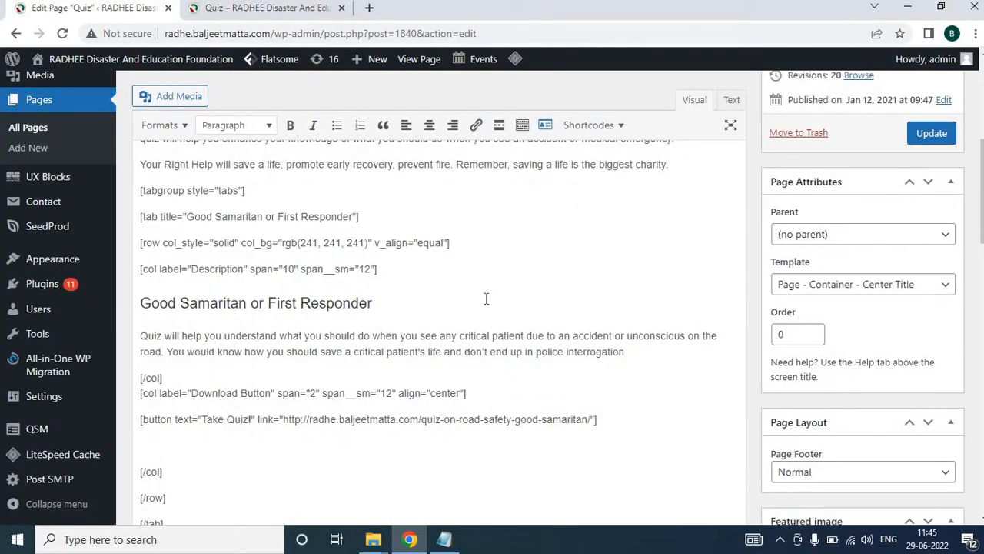
{"action": "scroll", "coordinate": [486, 299], "scroll_direction": "down", "scroll_amount": 1}
{"action": "scroll", "coordinate": [339, 255], "scroll_direction": "down", "scroll_amount": 3}
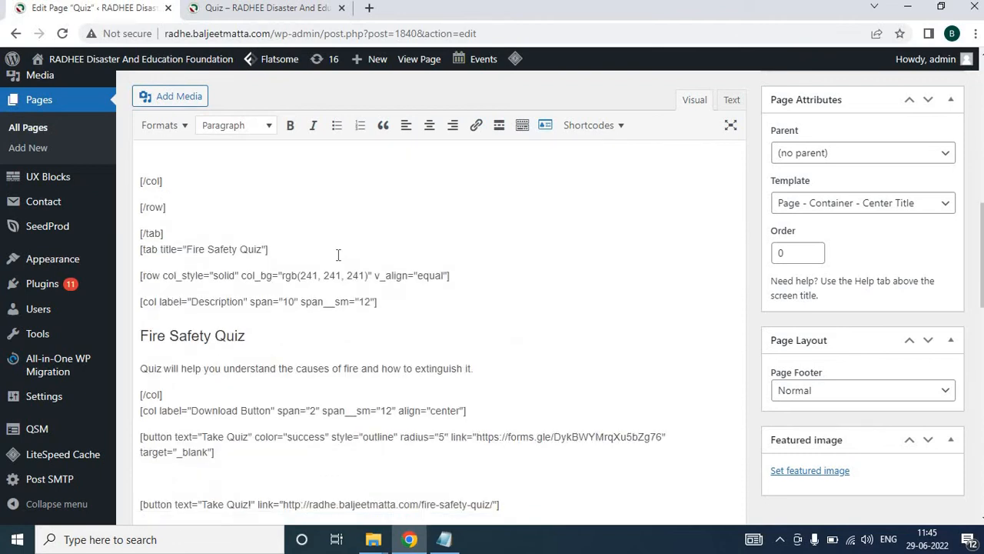
{"action": "scroll", "coordinate": [339, 256], "scroll_direction": "up", "scroll_amount": 2}
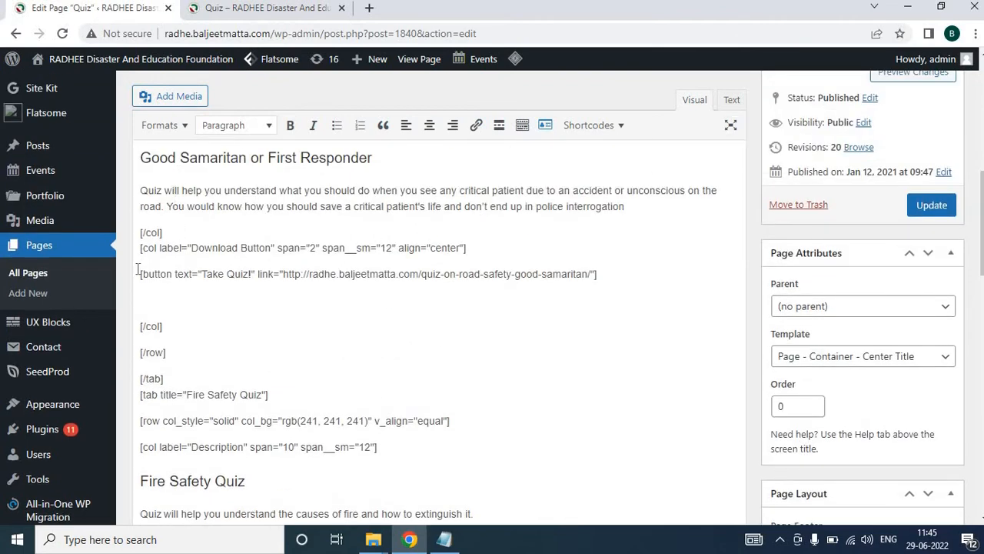
{"action": "scroll", "coordinate": [137, 275], "scroll_direction": "up", "scroll_amount": 4}
Copy the Good Samaritan tab's Take Quiz! button shortcode
{"action": "left_click", "coordinate": [254, 298], "text": "shift"}
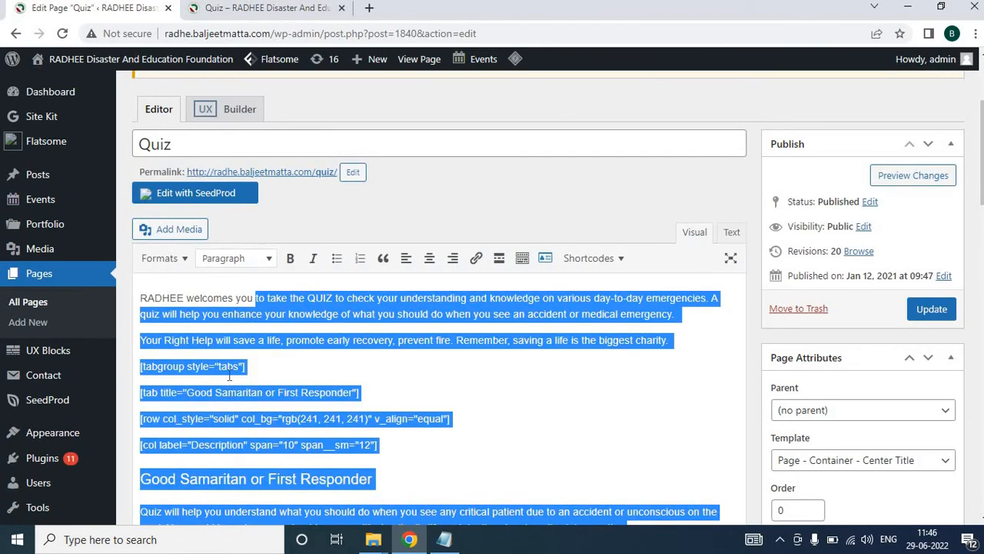
{"action": "left_click", "coordinate": [229, 375]}
{"action": "scroll", "coordinate": [223, 375], "scroll_direction": "down", "scroll_amount": 3}
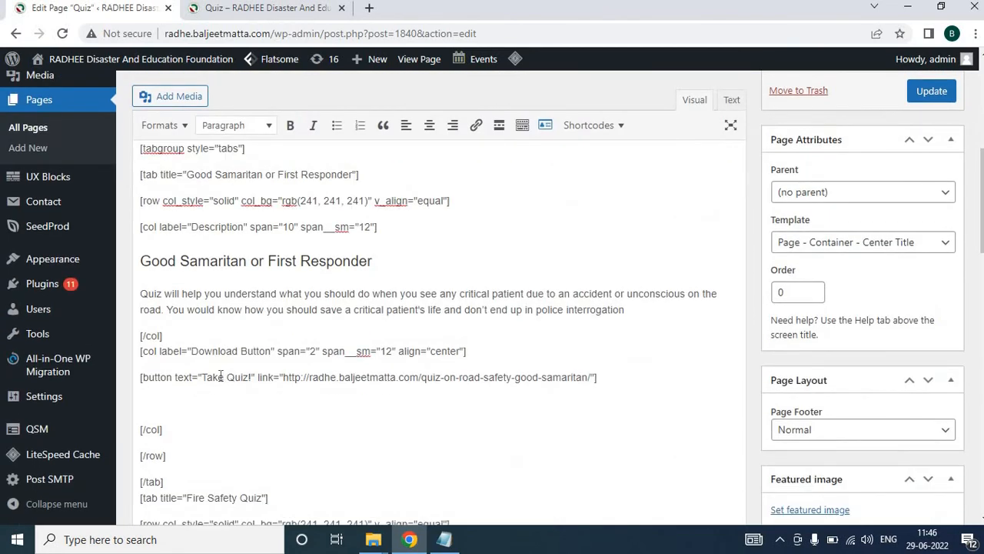
{"action": "double_click", "coordinate": [221, 375]}
{"action": "left_click_drag", "start_coordinate": [141, 377], "coordinate": [703, 388]}
{"action": "key", "text": "ctrl+c"}
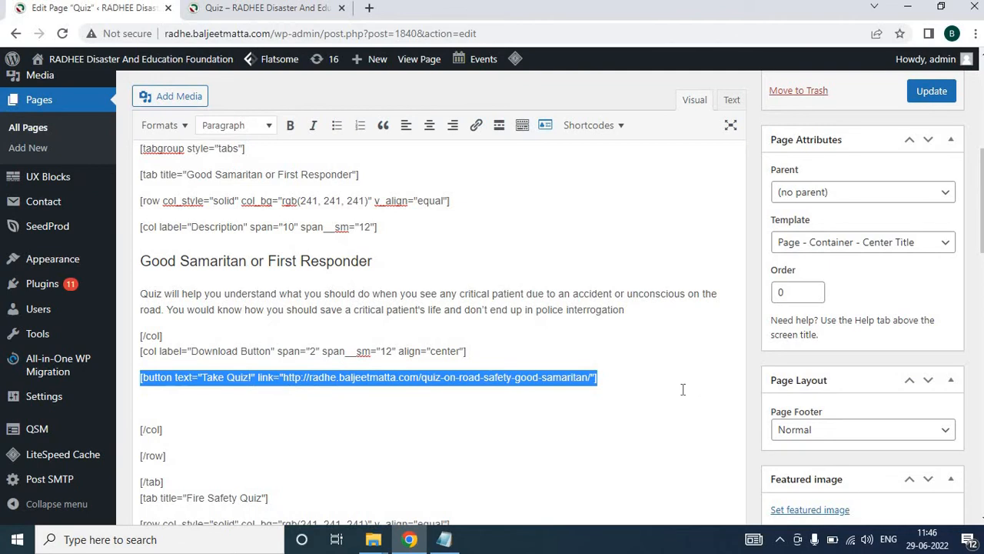
Replace the Fire Safety tab's Take Quiz! button shortcode with the copied button shortcode
{"action": "scroll", "coordinate": [460, 426], "scroll_direction": "down", "scroll_amount": 5}
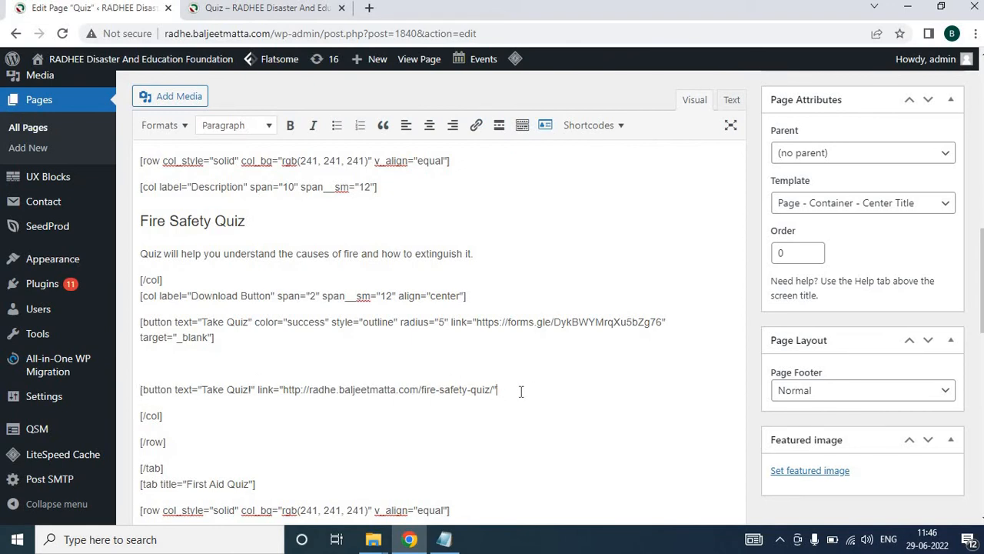
{"action": "key", "text": "BackSpace"}
{"action": "key", "text": "BackSpace"}
{"action": "key", "text": "BackSpace"}
{"action": "key", "text": "BackSpace"}
{"action": "key", "text": "BackSpace"}
{"action": "key", "text": "BackSpace"}
{"action": "key", "text": "BackSpace"}
{"action": "key", "text": "BackSpace"}
{"action": "key", "text": "BackSpace"}
{"action": "key", "text": "BackSpace"}
{"action": "key", "text": "BackSpace"}
{"action": "key", "text": "BackSpace"}
{"action": "key", "text": "BackSpace"}
{"action": "key", "text": "BackSpace"}
{"action": "key", "text": "BackSpace"}
{"action": "key", "text": "BackSpace"}
{"action": "key", "text": "BackSpace"}
{"action": "key", "text": "BackSpace"}
{"action": "key", "text": "BackSpace"}
{"action": "key", "text": "BackSpace"}
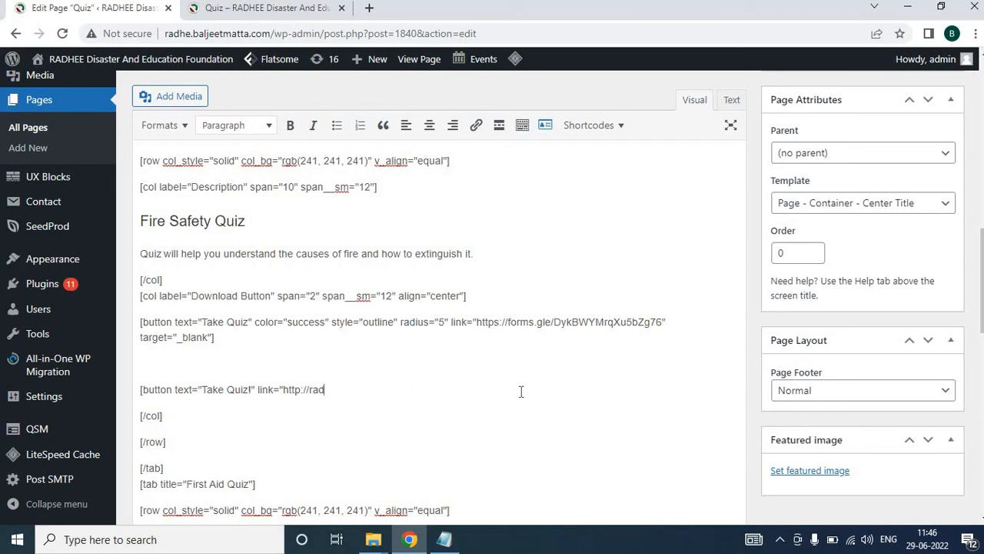
{"action": "key", "text": "BackSpace"}
{"action": "key", "text": "BackSpace"}
{"action": "key", "text": "BackSpace"}
{"action": "key", "text": "BackSpace"}
{"action": "key", "text": "BackSpace"}
{"action": "key", "text": "BackSpace"}
{"action": "key", "text": "BackSpace"}
{"action": "key", "text": "BackSpace"}
{"action": "key", "text": "BackSpace"}
{"action": "key", "text": "BackSpace"}
{"action": "key", "text": "BackSpace"}
{"action": "key", "text": "BackSpace"}
{"action": "key", "text": "BackSpace"}
{"action": "key", "text": "BackSpace"}
{"action": "key", "text": "BackSpace"}
{"action": "key", "text": "BackSpace"}
{"action": "key", "text": "BackSpace"}
{"action": "key", "text": "BackSpace"}
{"action": "key", "text": "BackSpace"}
{"action": "key", "text": "BackSpace"}
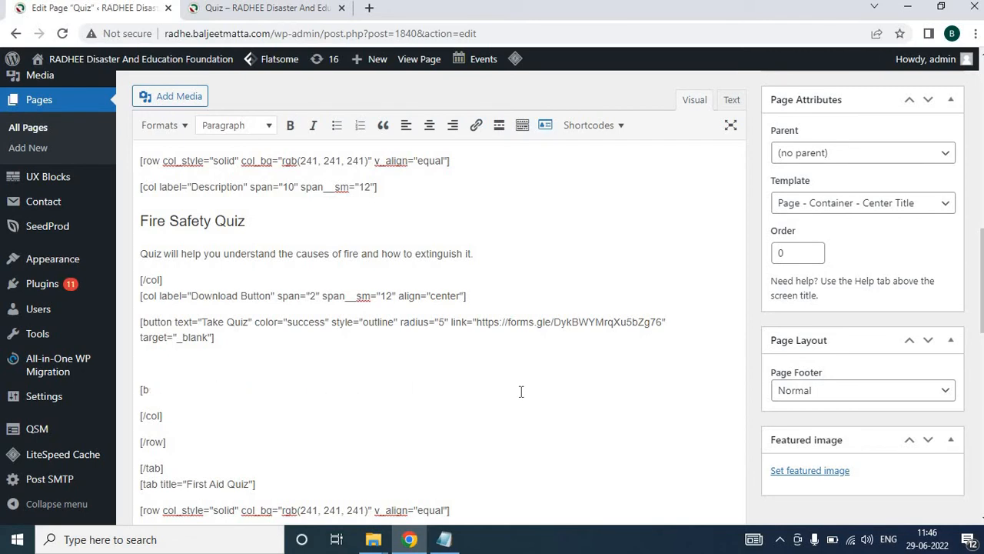
{"action": "key", "text": "ctrl+v"}
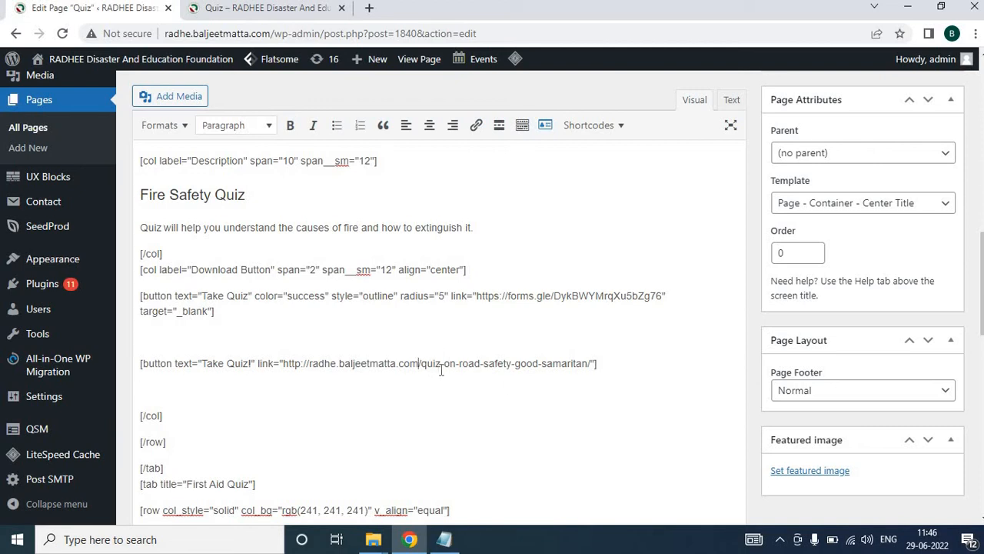
Select the pasted button's quiz path and copy the fire-safety-quiz URL from Notepad
{"action": "left_click_drag", "start_coordinate": [419, 366], "coordinate": [578, 369]}
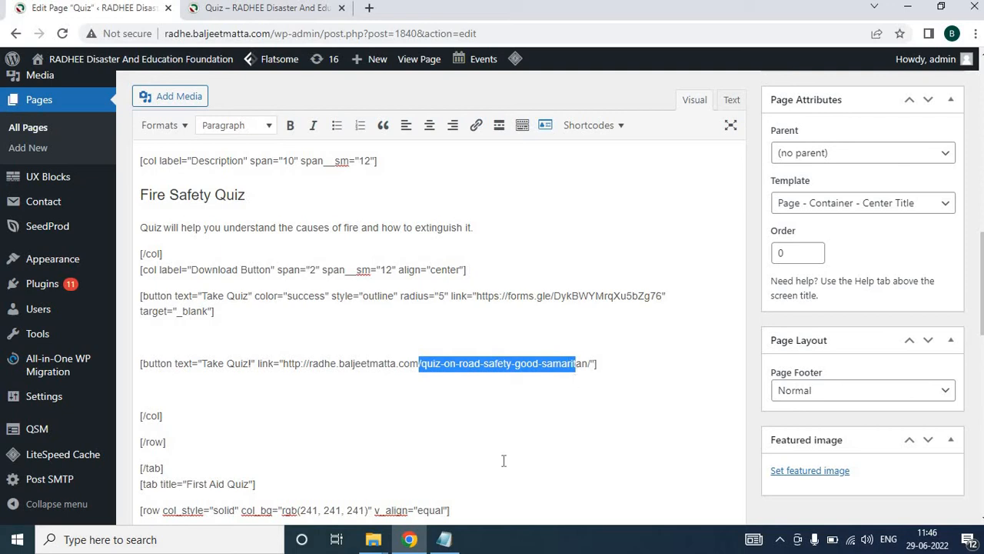
{"action": "left_click", "coordinate": [444, 539]}
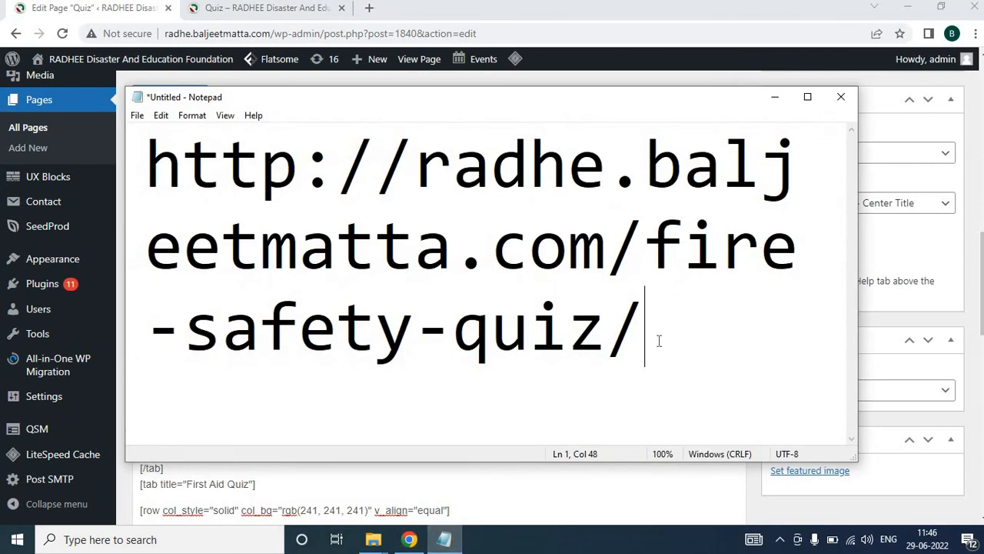
{"action": "left_click_drag", "start_coordinate": [655, 341], "coordinate": [145, 166]}
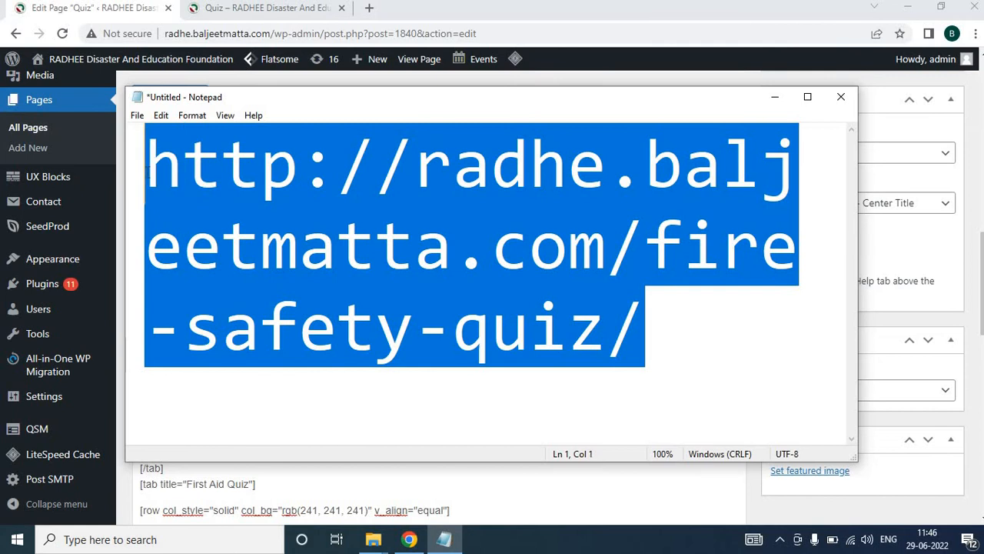
{"action": "left_click", "coordinate": [841, 97]}
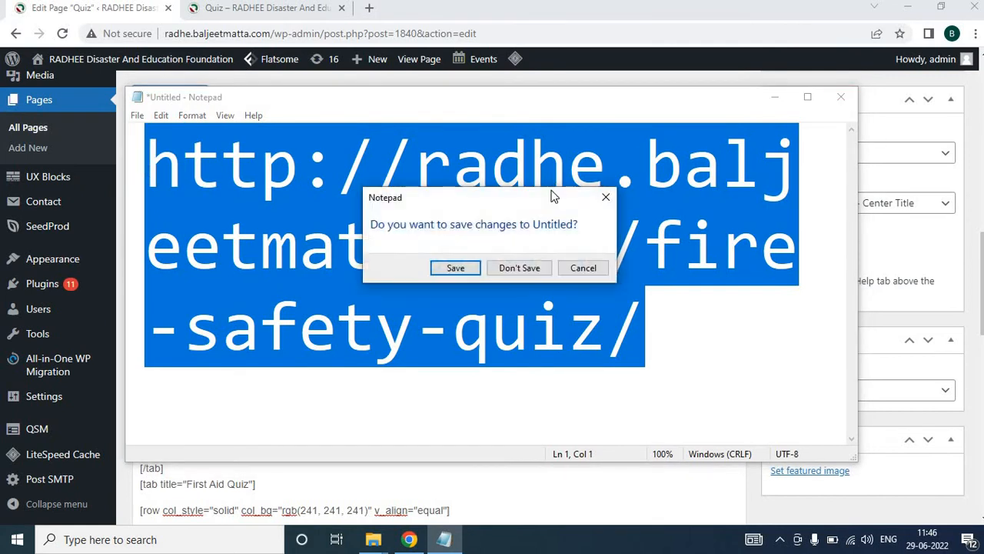
{"action": "left_click", "coordinate": [583, 268]}
{"action": "left_click", "coordinate": [774, 98]}
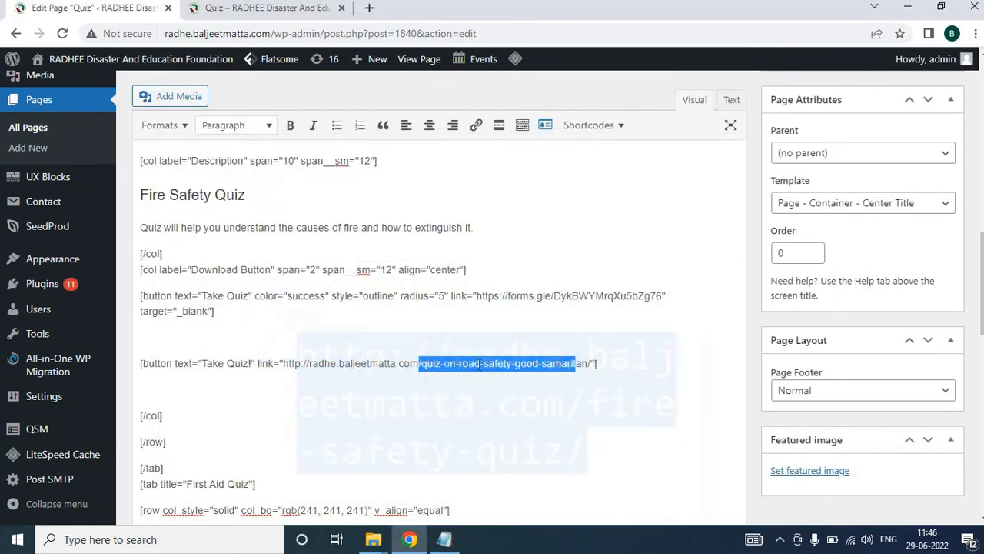
{"action": "scroll", "coordinate": [457, 343], "scroll_direction": "down", "scroll_amount": 1}
{"action": "left_click", "coordinate": [399, 300]}
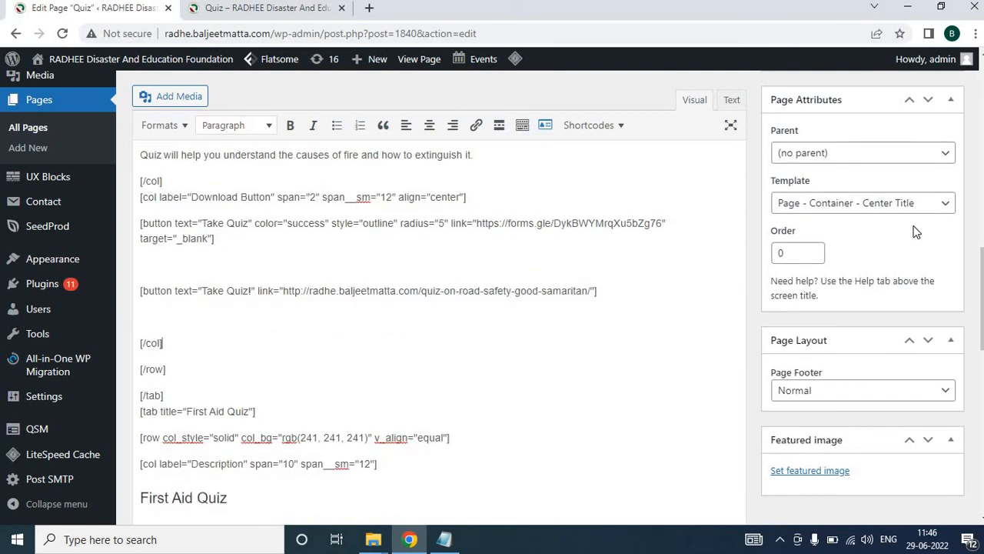
Open the pages list in a new tab and search the pages for fire safety
{"action": "right_click", "coordinate": [36, 137]}
{"action": "left_click", "coordinate": [59, 148]}
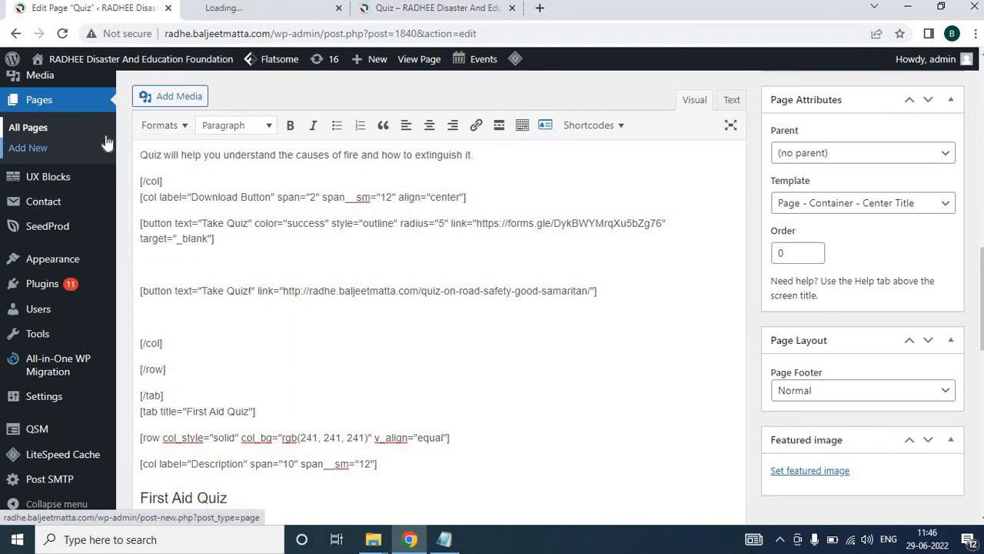
{"action": "left_click", "coordinate": [261, 15]}
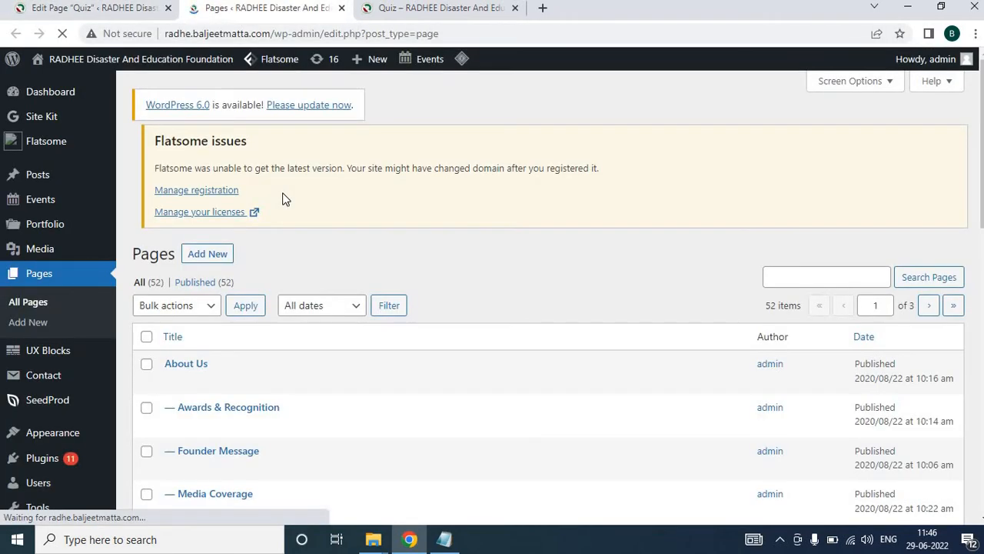
{"action": "scroll", "coordinate": [283, 199], "scroll_direction": "down", "scroll_amount": 8}
{"action": "scroll", "coordinate": [453, 253], "scroll_direction": "up", "scroll_amount": 8}
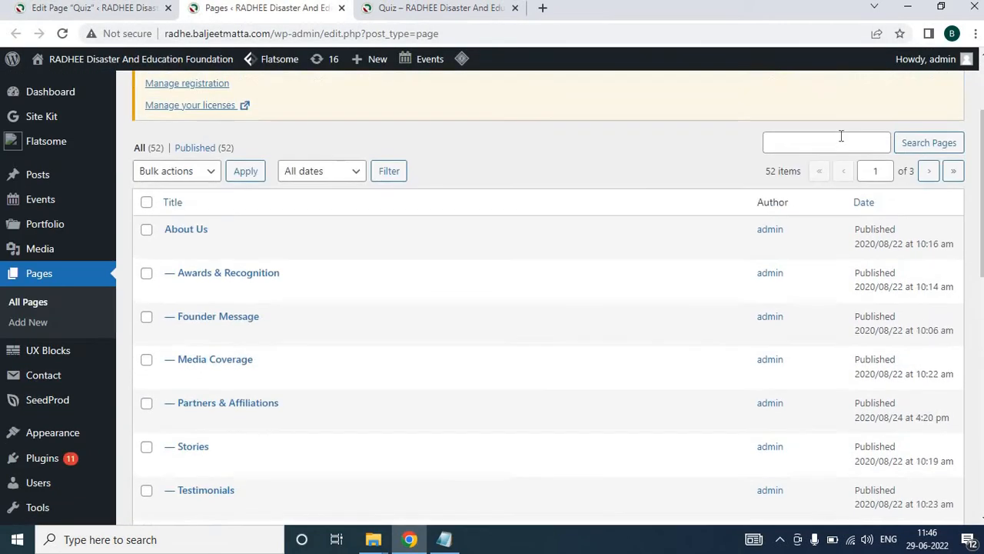
{"action": "left_click", "coordinate": [841, 140]}
{"action": "type", "text": "fi"}
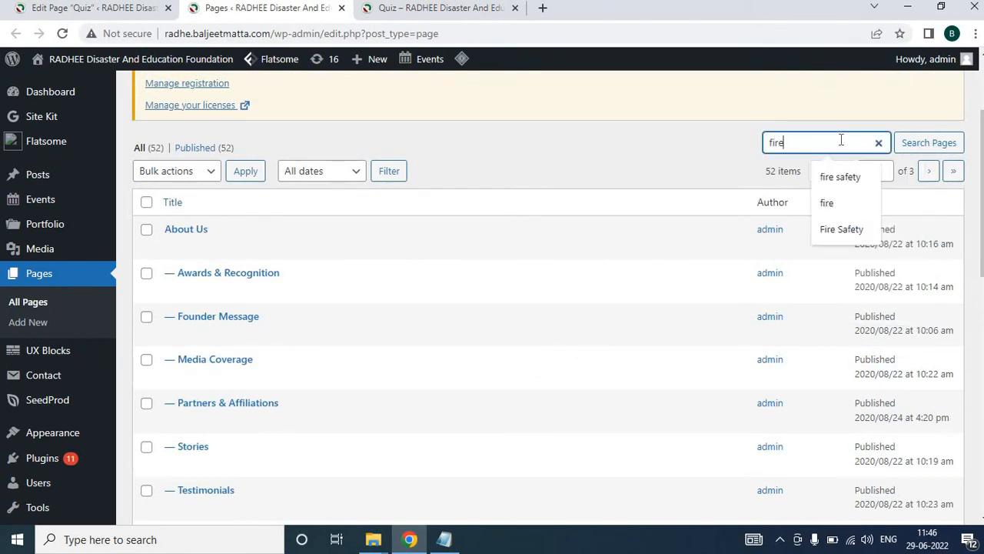
{"action": "type", "text": "re"}
{"action": "left_click", "coordinate": [860, 176]}
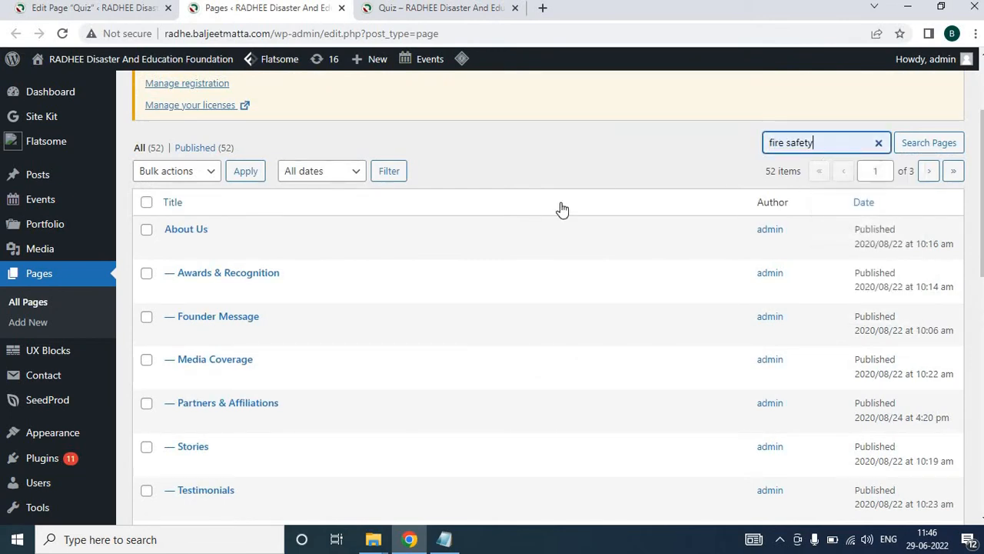
{"action": "left_click", "coordinate": [911, 146]}
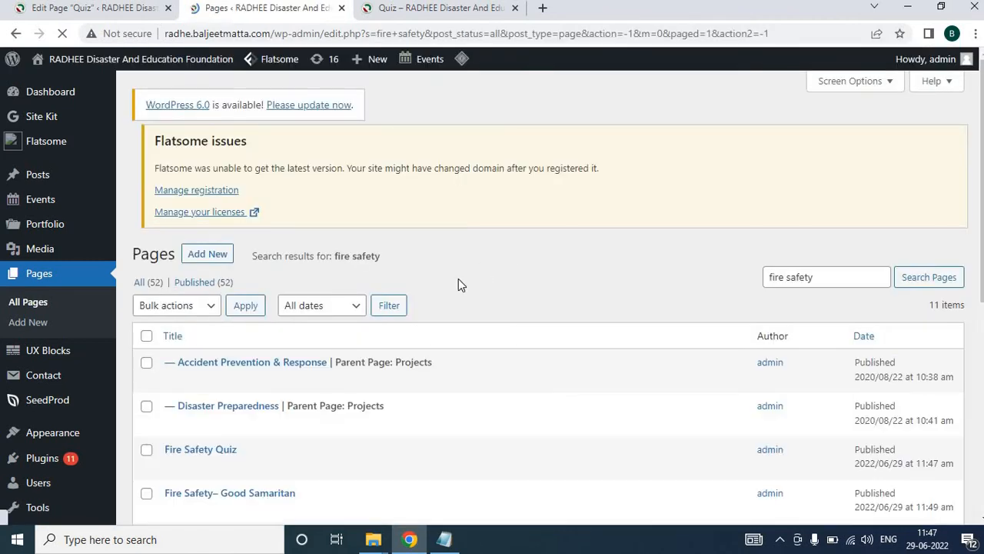
Open the Fire Safety– Good Samaritan page and change its permalink slug to fire-safety-intro
{"action": "scroll", "coordinate": [361, 346], "scroll_direction": "down", "scroll_amount": 2}
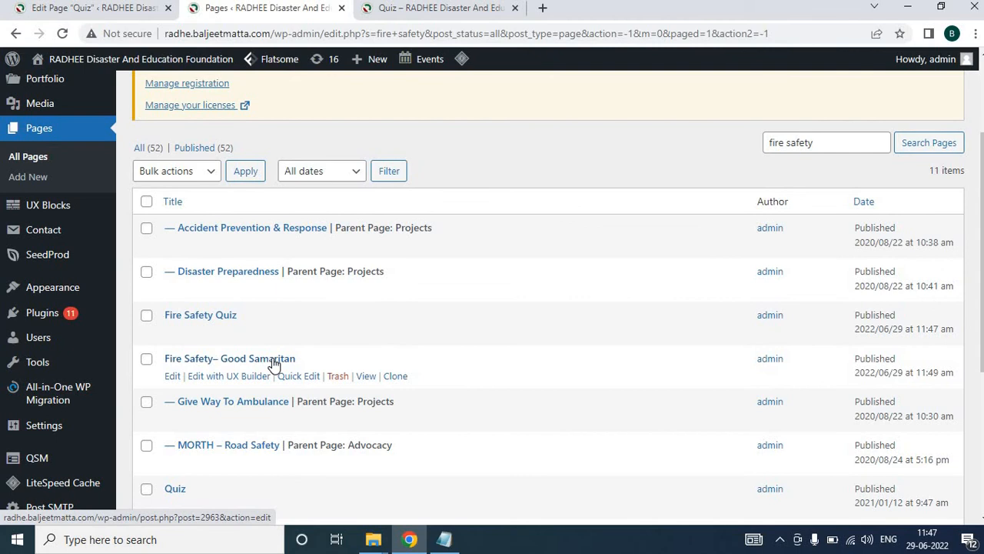
{"action": "left_click", "coordinate": [273, 360]}
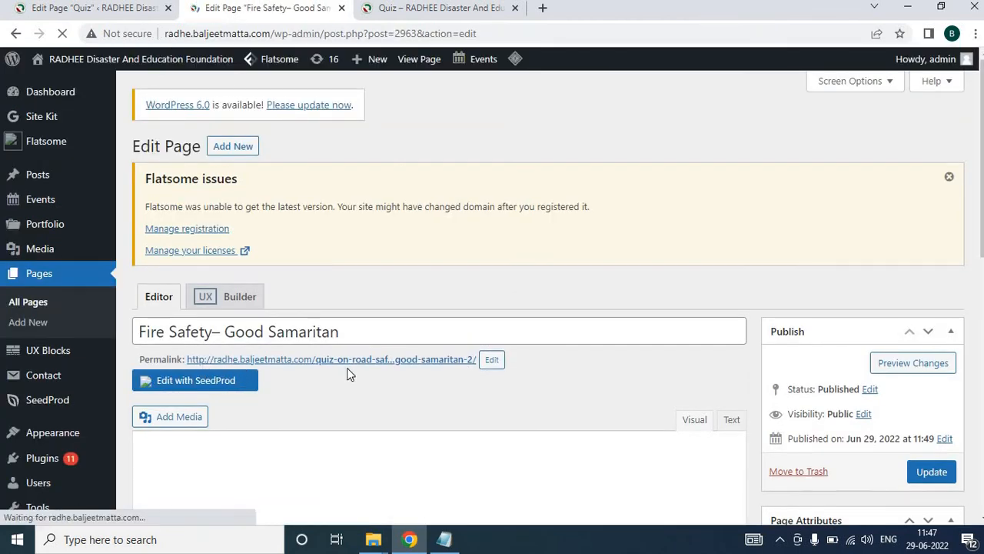
{"action": "left_click", "coordinate": [487, 366]}
{"action": "key", "text": "ctrl+a"}
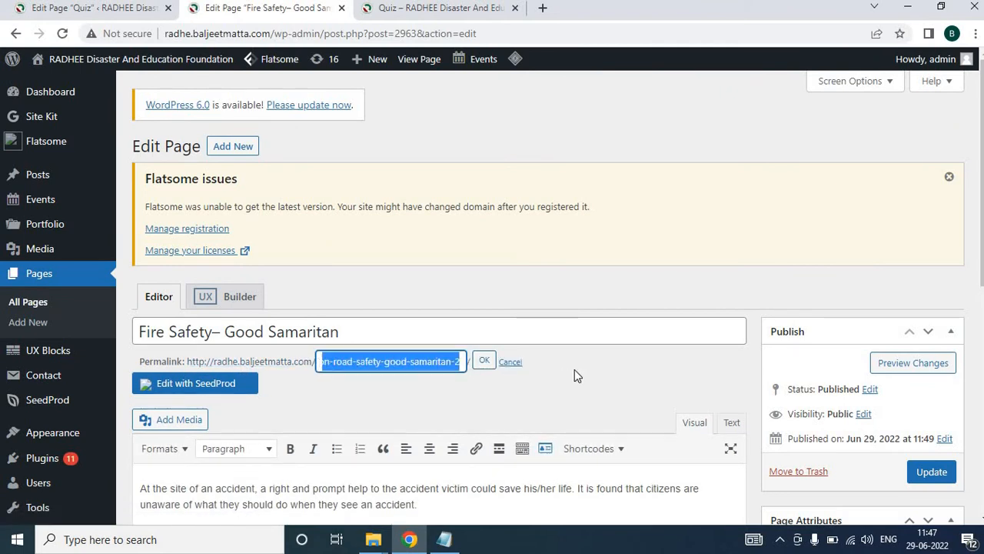
{"action": "type", "text": "fire"}
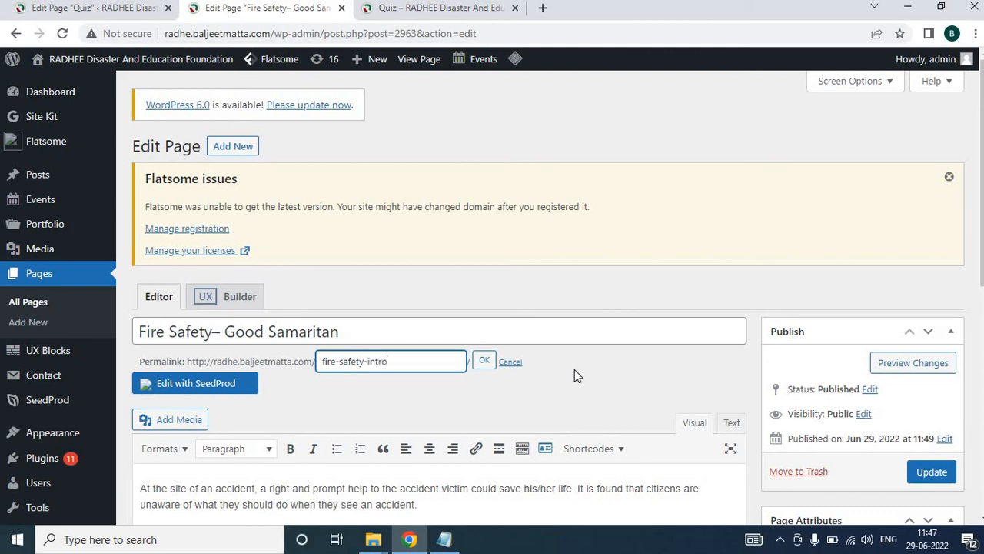
{"action": "type", "text": "-safety-intro"}
{"action": "left_click", "coordinate": [484, 361]}
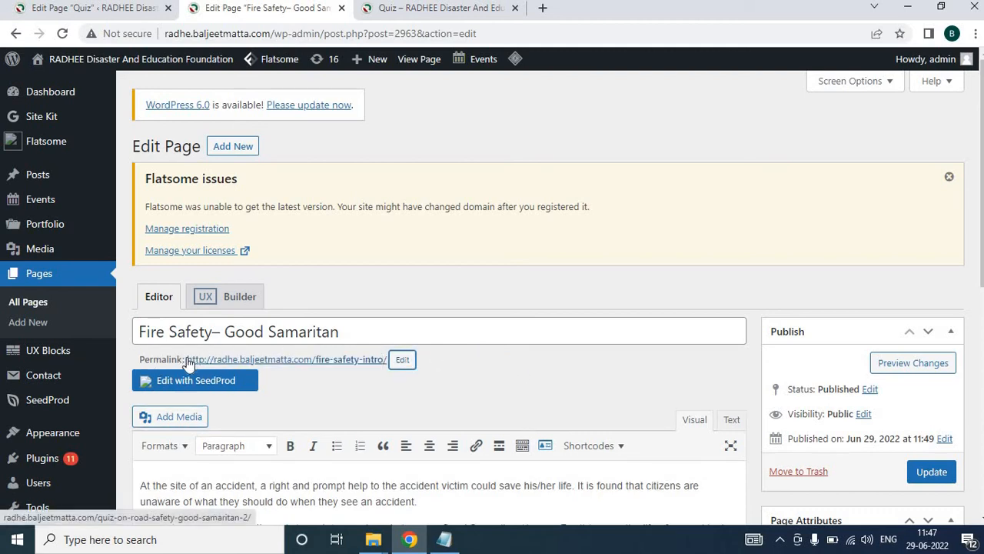
View the page live, copy the Start Quiz button's link address, and return to the editor
{"action": "left_click", "coordinate": [206, 360]}
{"action": "right_click", "coordinate": [222, 360]}
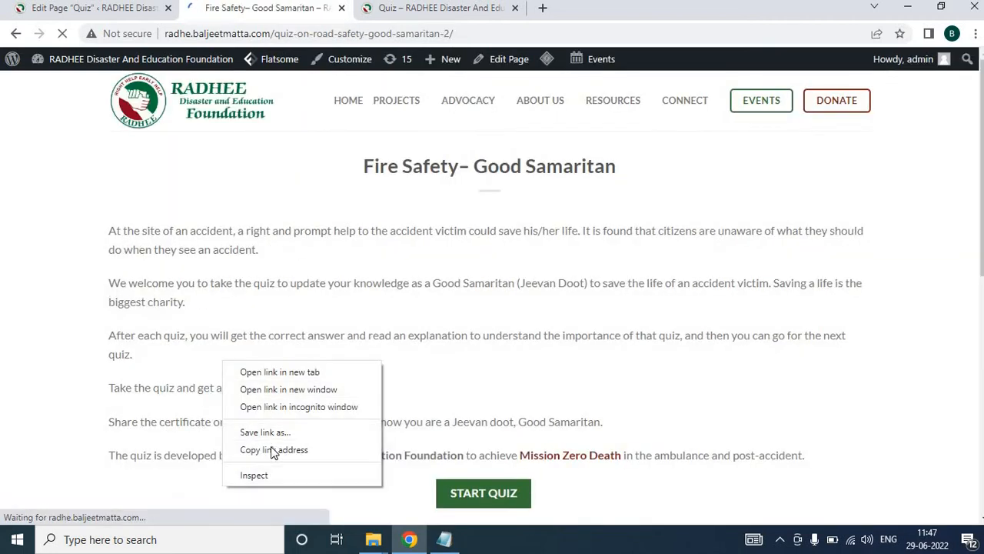
{"action": "left_click", "coordinate": [274, 449]}
{"action": "left_click", "coordinate": [17, 34]}
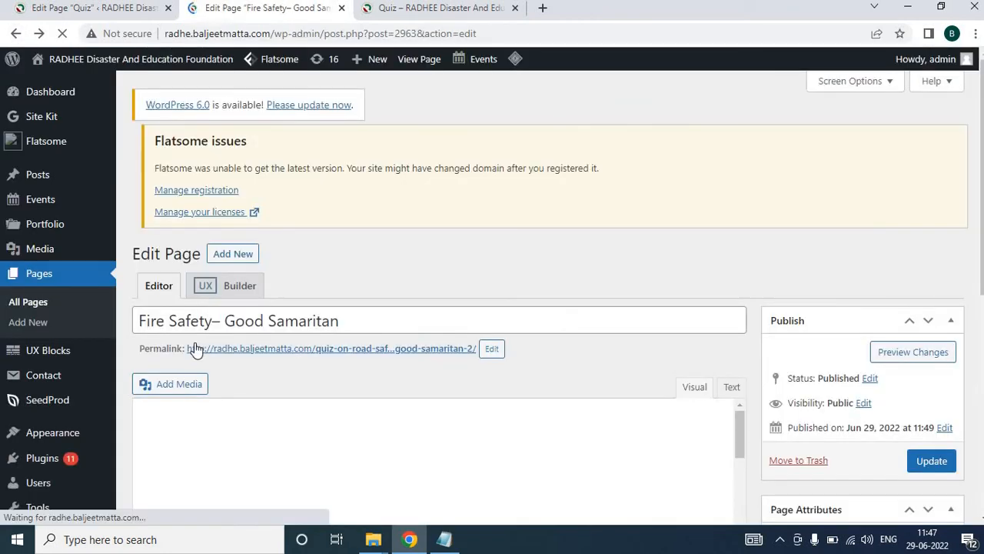
Set the page's permalink slug to fire-safety-intro and update the page
{"action": "left_click_drag", "start_coordinate": [185, 350], "coordinate": [292, 354]}
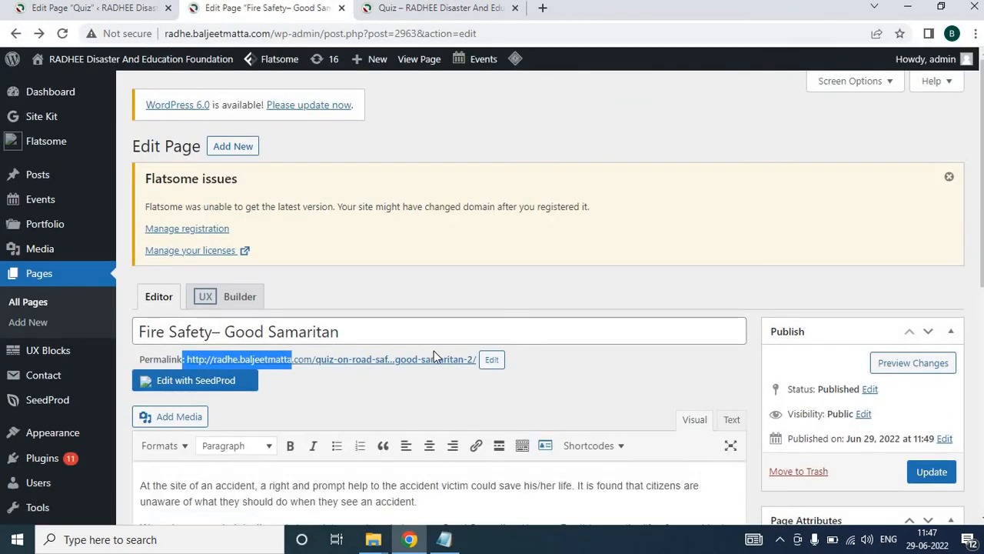
{"action": "left_click", "coordinate": [490, 361]}
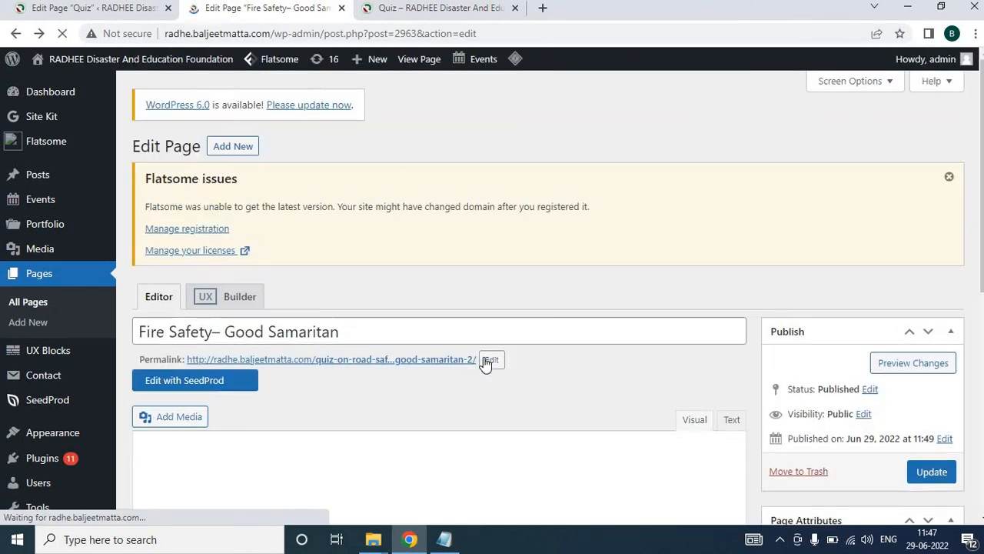
{"action": "left_click", "coordinate": [488, 359]}
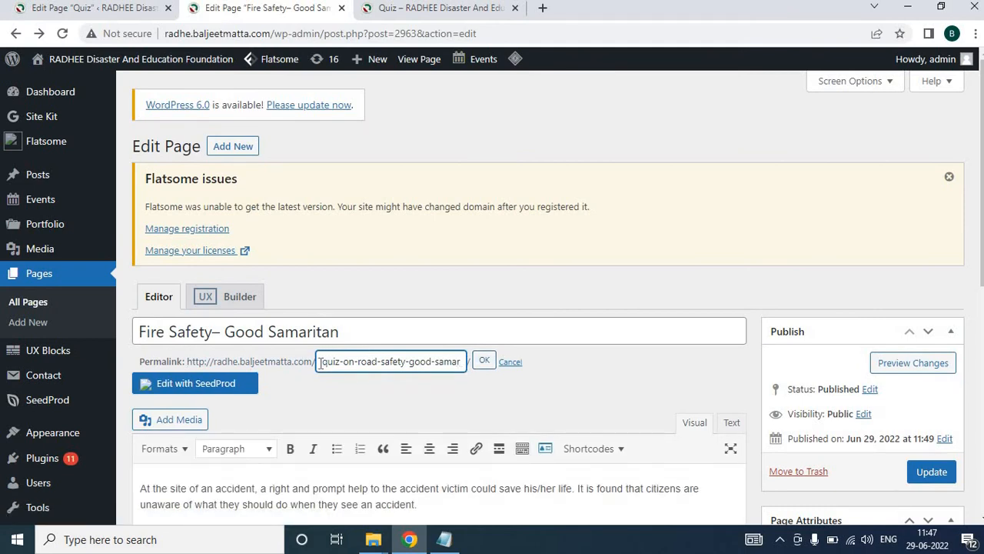
{"action": "left_click_drag", "start_coordinate": [321, 364], "coordinate": [678, 363]}
{"action": "type", "text": "fire-safety"}
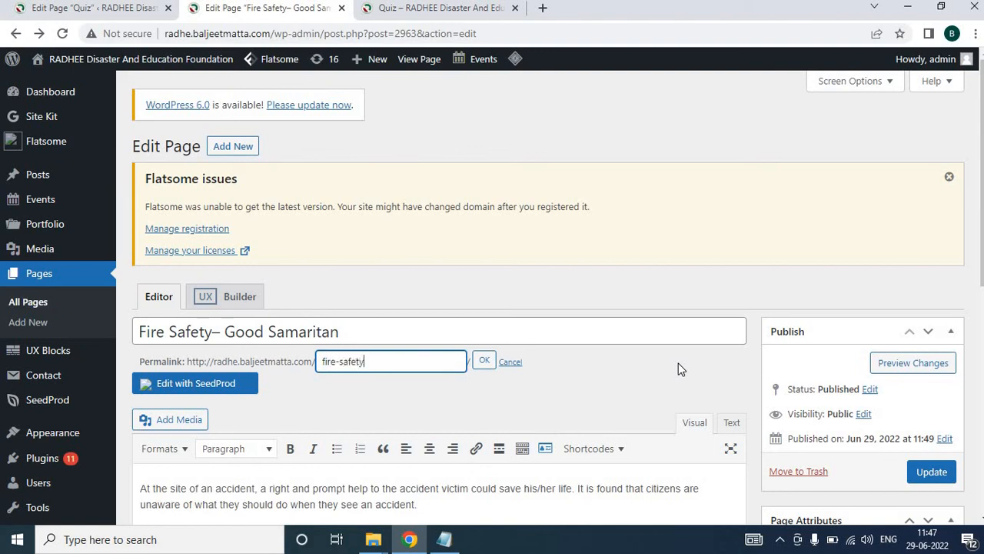
{"action": "type", "text": "-intro"}
{"action": "left_click", "coordinate": [484, 361]}
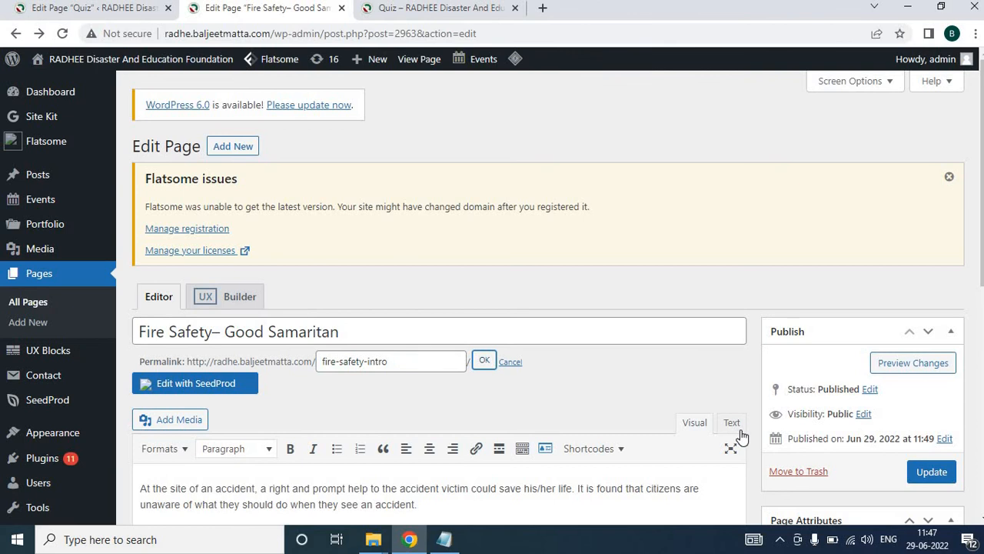
{"action": "left_click", "coordinate": [930, 471]}
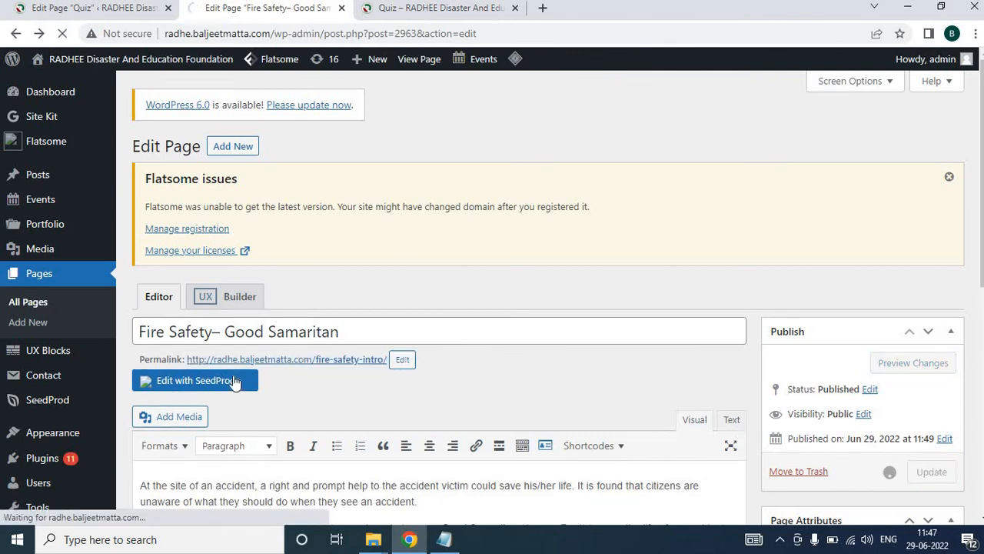
Copy the page's new fire-safety-intro permalink URL and return to the Quiz page editor
{"action": "left_click_drag", "start_coordinate": [186, 359], "coordinate": [369, 369]}
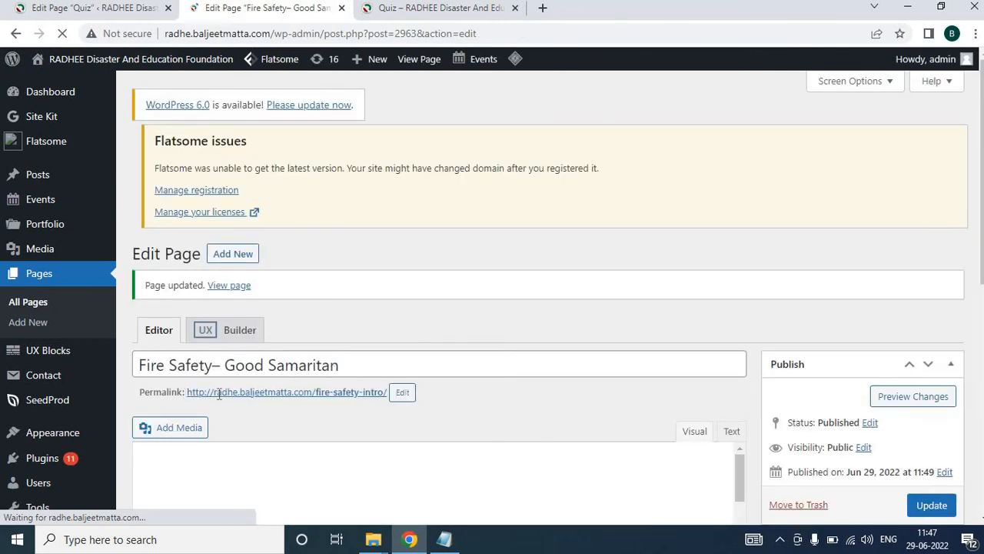
{"action": "left_click_drag", "start_coordinate": [187, 392], "coordinate": [388, 399]}
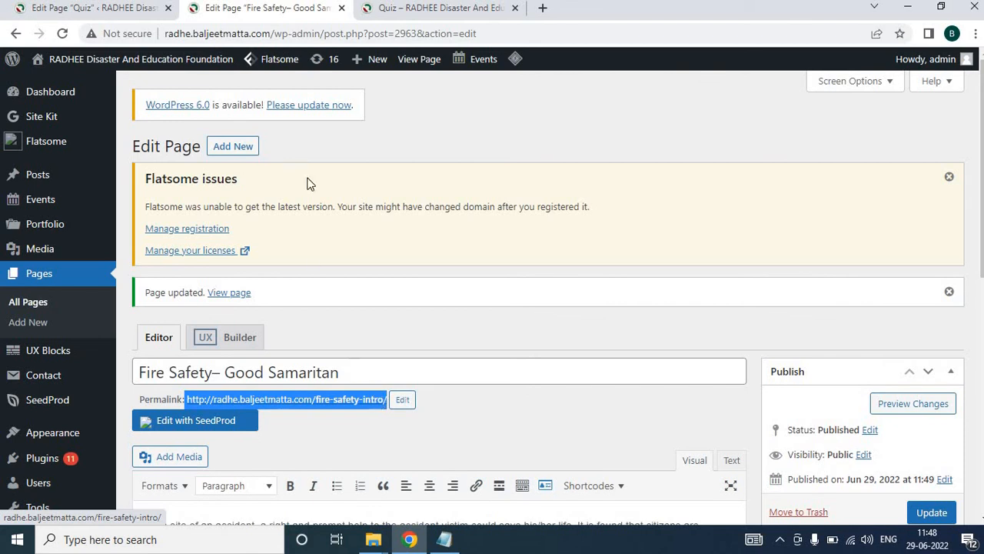
{"action": "left_click", "coordinate": [99, 9]}
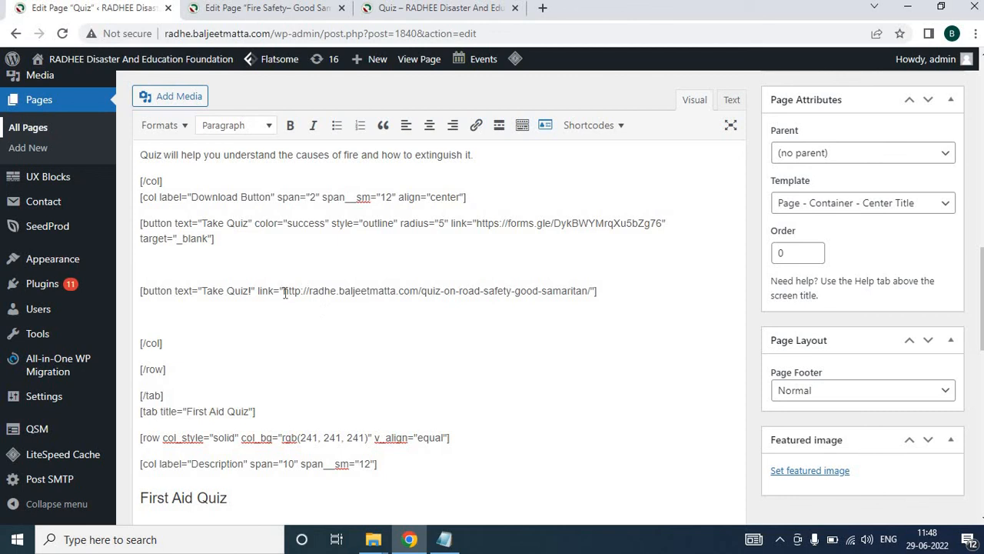
Replace the Fire Safety Quiz's Take Quiz! button link with the copied fire-safety-intro URL and update the Quiz page
{"action": "left_click_drag", "start_coordinate": [285, 293], "coordinate": [596, 292]}
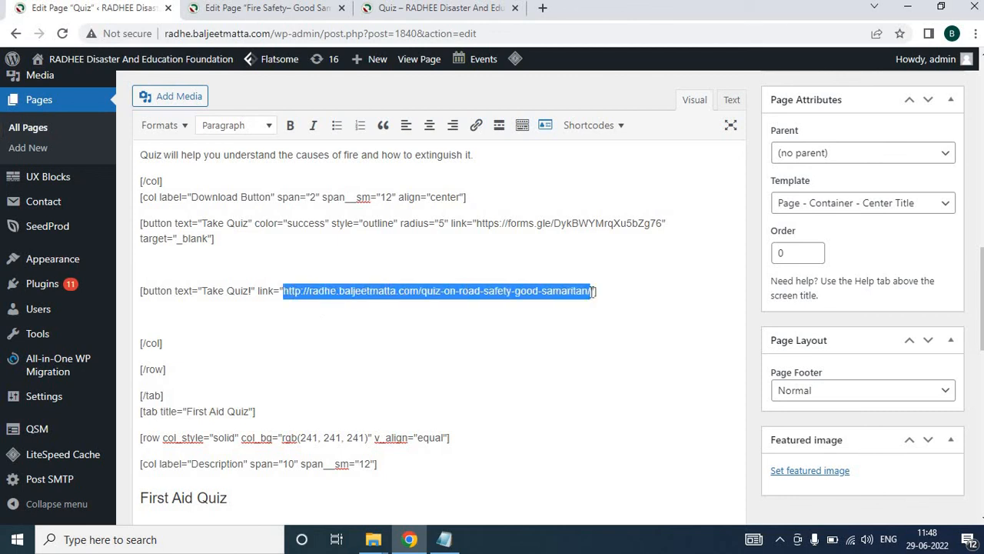
{"action": "key", "text": "BackSpace"}
{"action": "key", "text": "ctrl+v"}
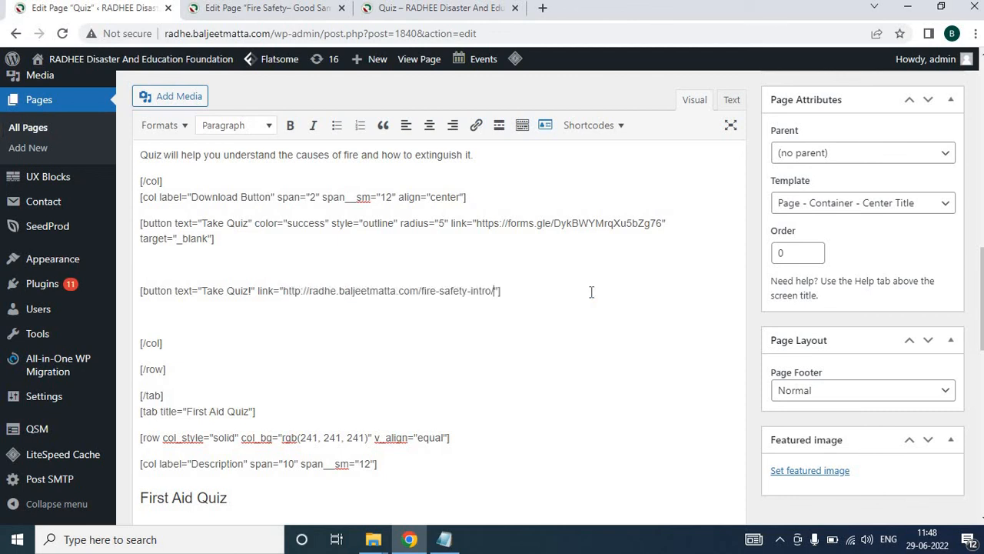
{"action": "scroll", "coordinate": [541, 330], "scroll_direction": "up", "scroll_amount": 5}
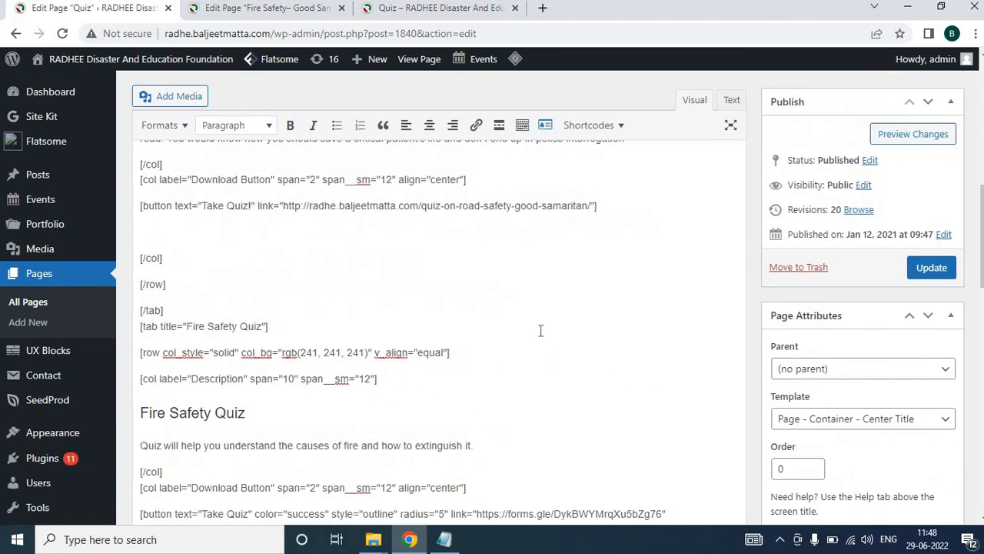
{"action": "scroll", "coordinate": [873, 199], "scroll_direction": "down", "scroll_amount": 4}
{"action": "left_click", "coordinate": [926, 125]}
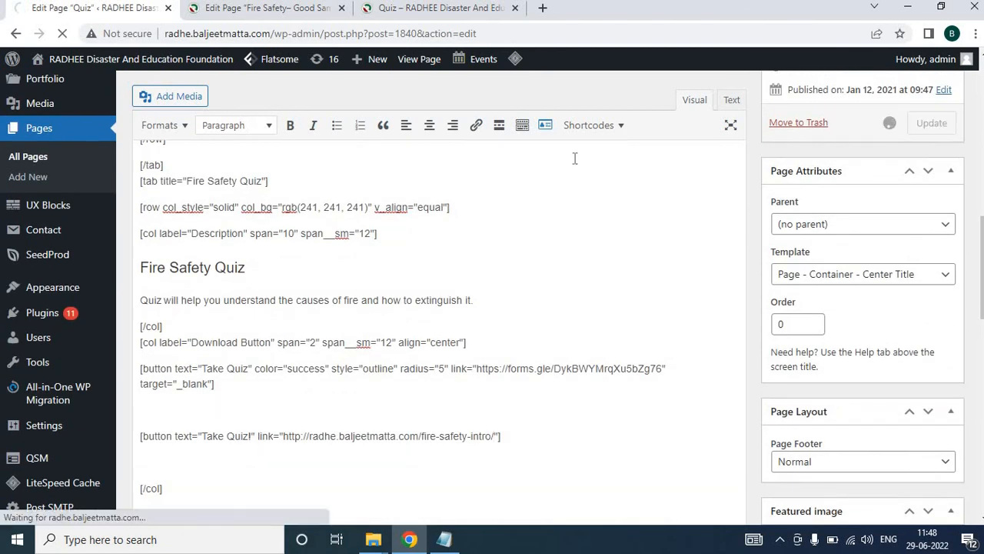
Reload the live Quiz page, open the Fire Safety Quiz tab and follow its Take Quiz! button
{"action": "left_click", "coordinate": [397, 9]}
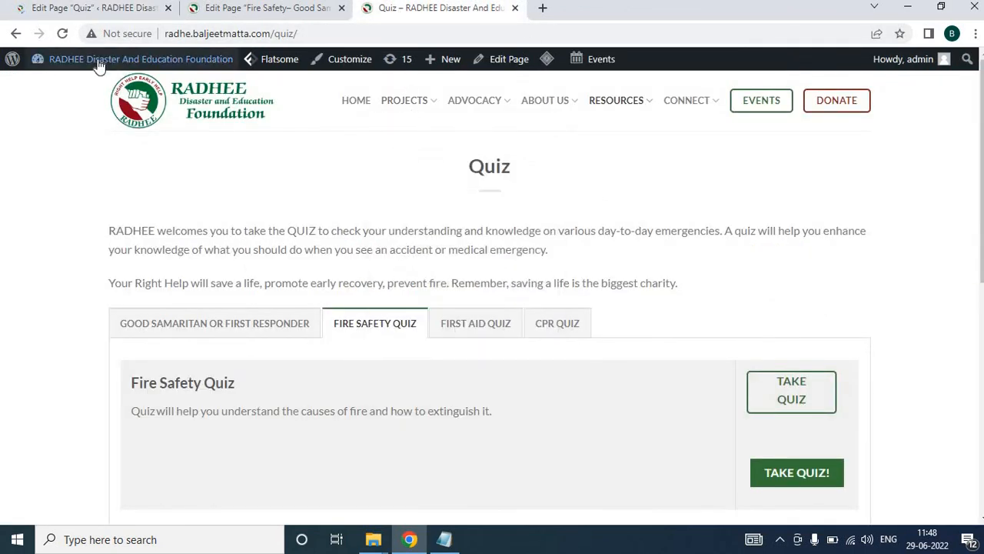
{"action": "left_click", "coordinate": [63, 33]}
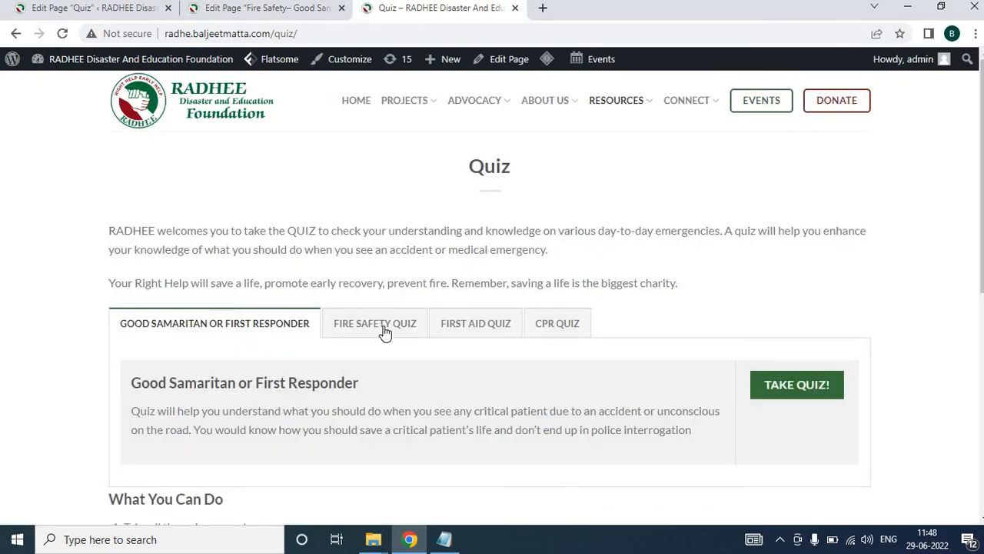
{"action": "left_click", "coordinate": [383, 326]}
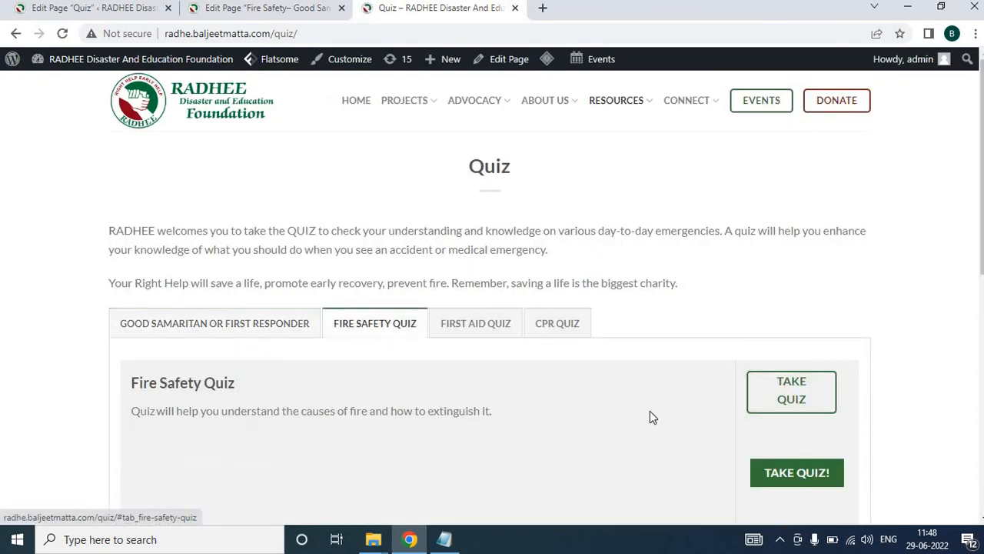
{"action": "left_click", "coordinate": [784, 477]}
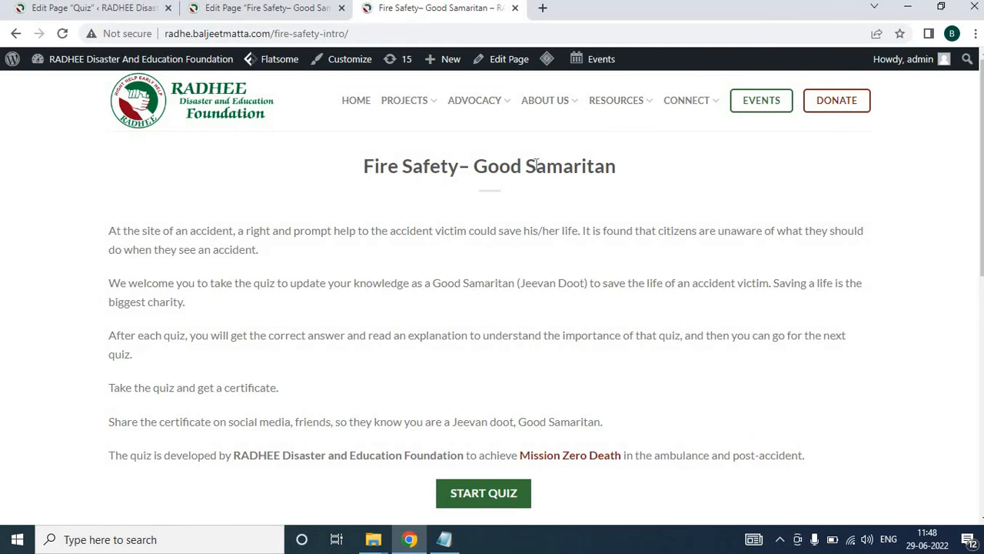
Start the quiz from the Fire Safety intro page and try to proceed past the entrant details form
{"action": "scroll", "coordinate": [598, 307], "scroll_direction": "down", "scroll_amount": 3}
{"action": "left_click", "coordinate": [499, 279]}
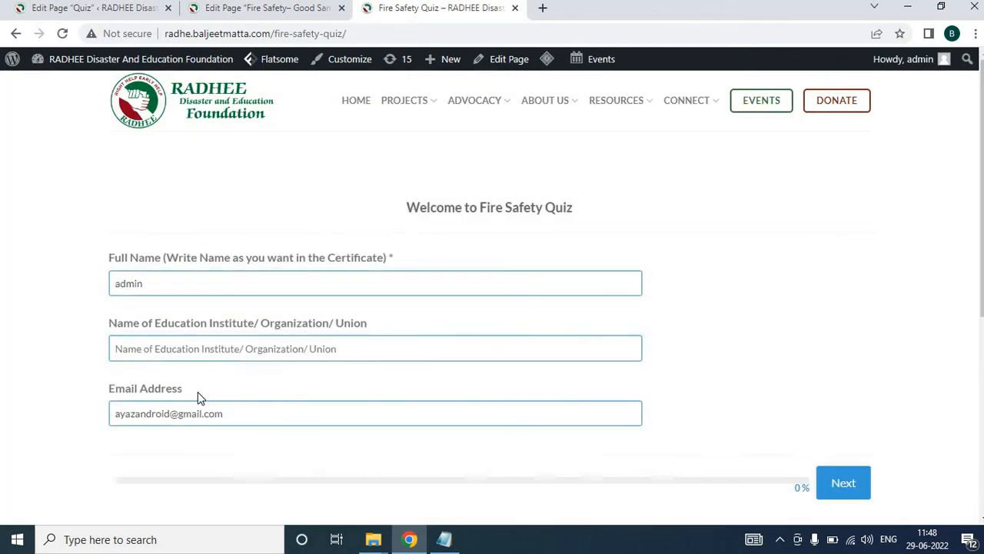
{"action": "scroll", "coordinate": [766, 348], "scroll_direction": "down", "scroll_amount": 2}
{"action": "left_click", "coordinate": [843, 339]}
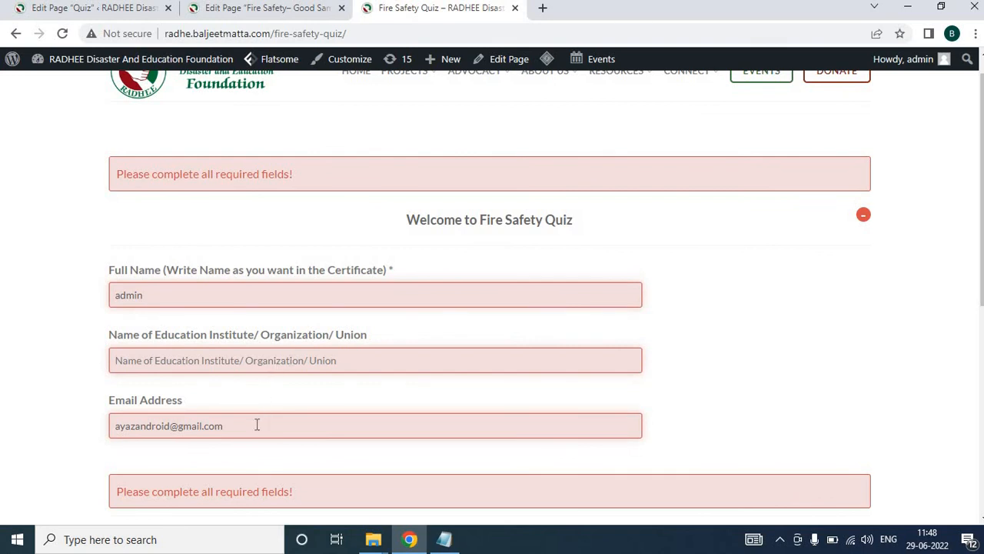
{"action": "scroll", "coordinate": [257, 424], "scroll_direction": "down", "scroll_amount": 1}
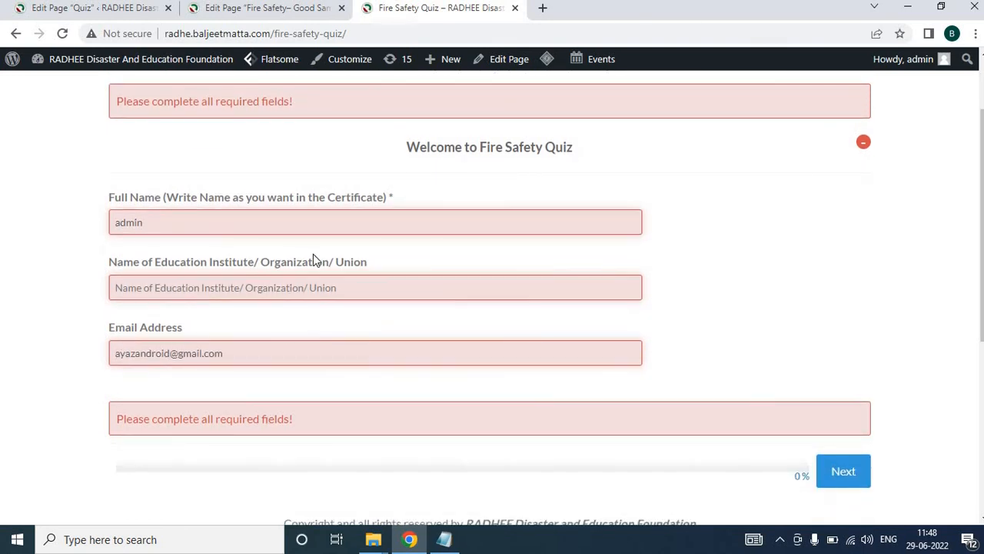